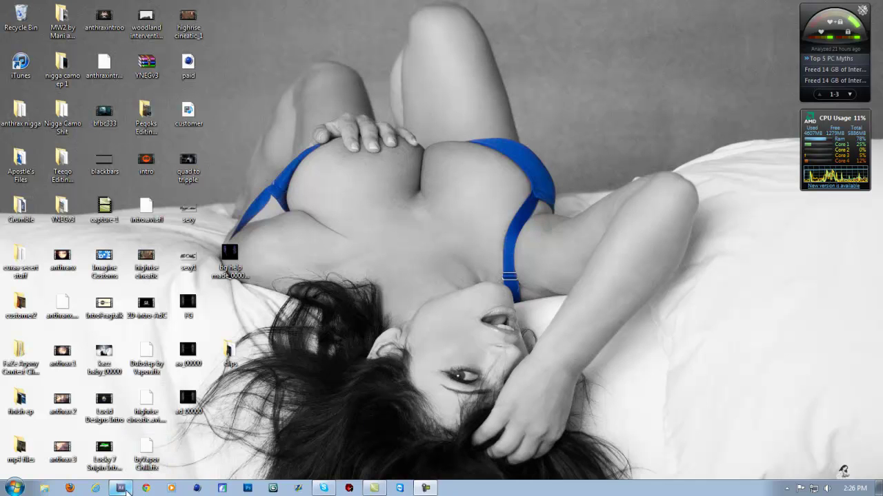
# Step: Align the ak74u gunshot sound's in-point to the gun firing at 0;02;18;37
pyautogui.click(120, 489)
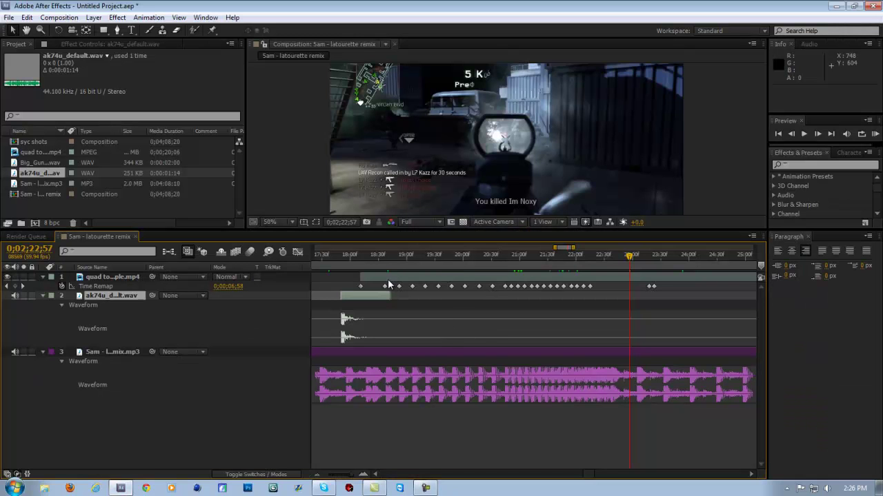
pyautogui.moveTo(375, 254); pyautogui.dragTo(532, 264)
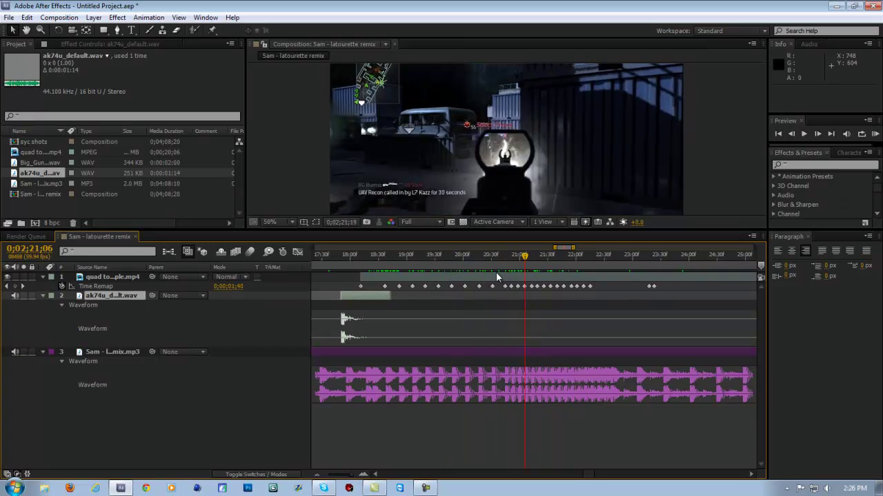
pyautogui.moveTo(469, 268); pyautogui.dragTo(413, 265)
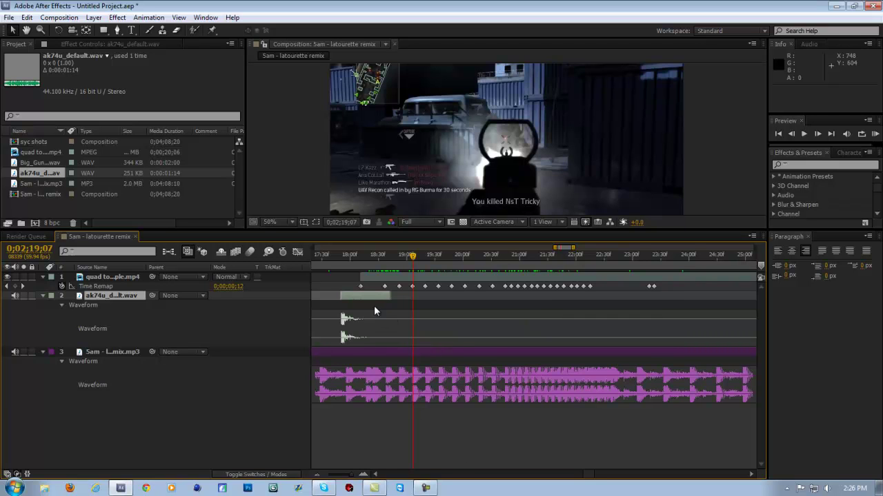
pyautogui.moveTo(371, 295); pyautogui.dragTo(488, 327)
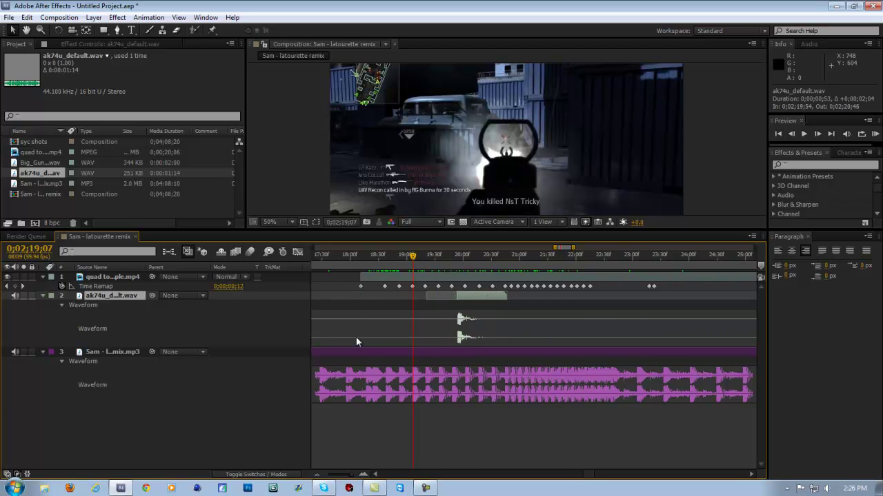
pyautogui.moveTo(366, 258); pyautogui.dragTo(384, 267)
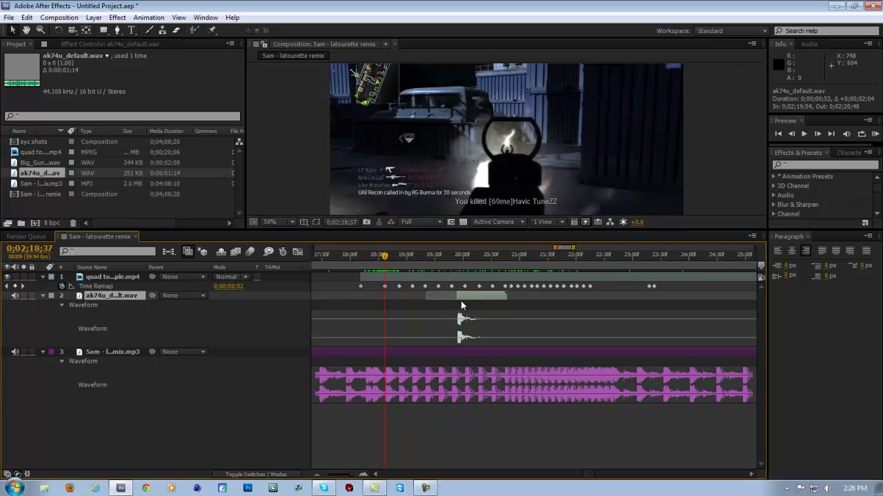
pyautogui.moveTo(462, 303); pyautogui.dragTo(442, 305)
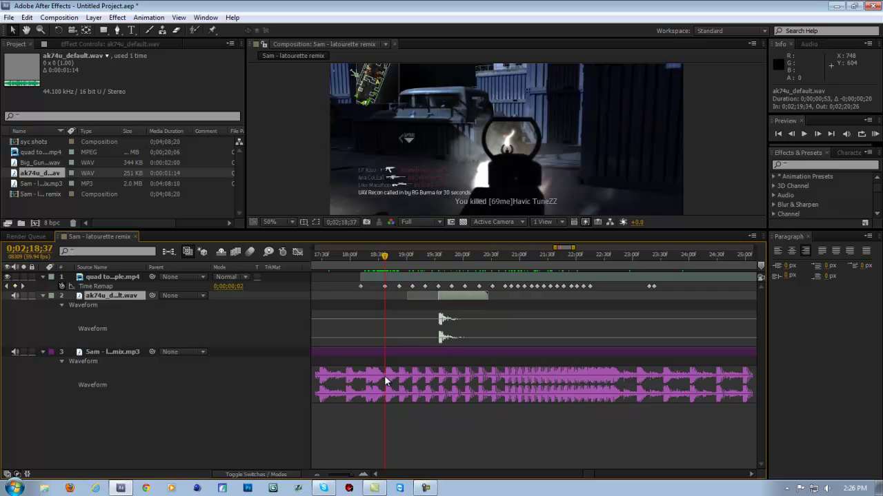
pyautogui.click(384, 375)
pyautogui.click(451, 297)
pyautogui.press('[')
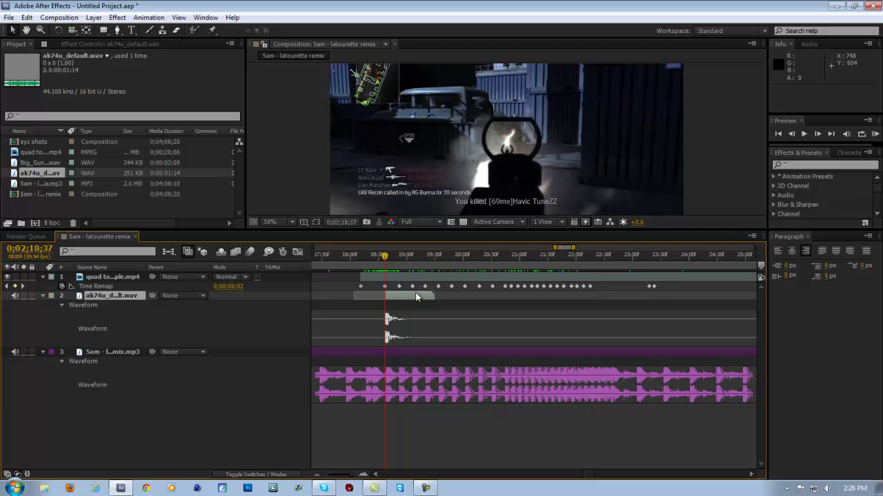
# Step: Duplicate the ak74u layer and slide the copy to the next shot at 0;02;18;52
pyautogui.hotkey('ctrl', 'd')
pyautogui.moveTo(408, 298); pyautogui.dragTo(418, 294)
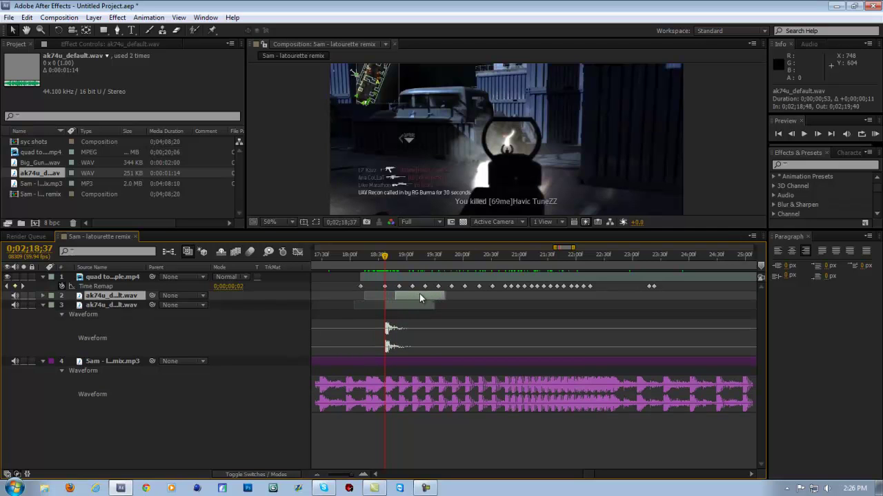
pyautogui.press('l')
pyautogui.press('l')
pyautogui.moveTo(395, 266); pyautogui.dragTo(399, 259)
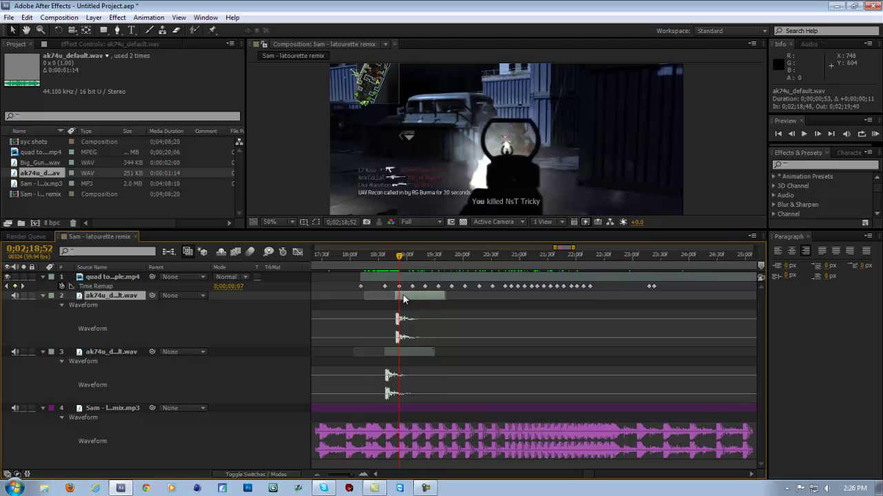
pyautogui.moveTo(403, 295); pyautogui.dragTo(407, 294)
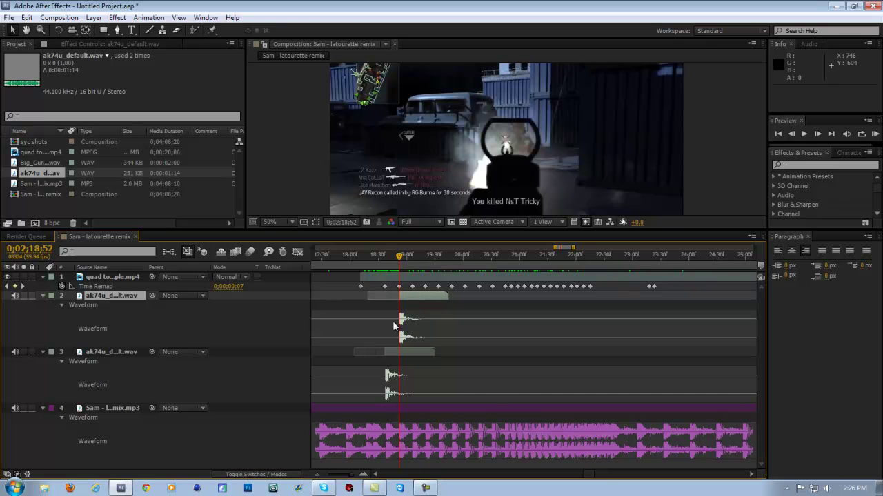
pyautogui.click(374, 409)
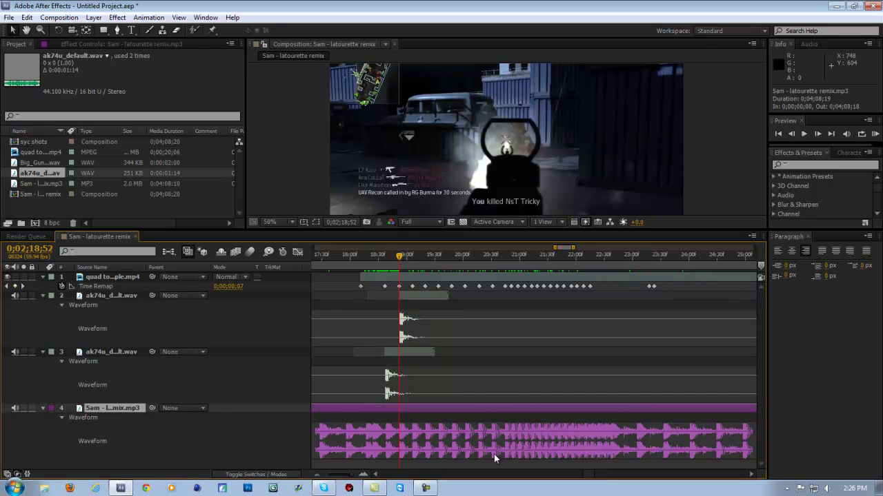
pyautogui.click(358, 256)
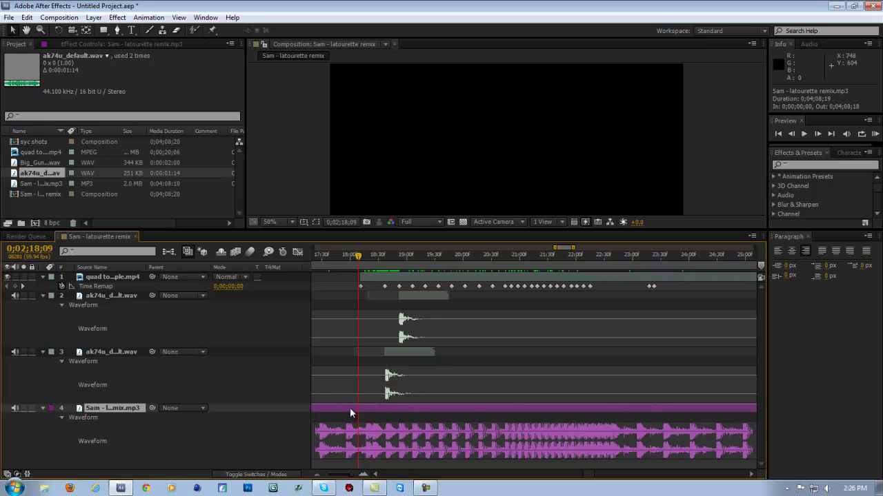
pyautogui.press('KP_Decimal')
pyautogui.press('KP_Multiply')
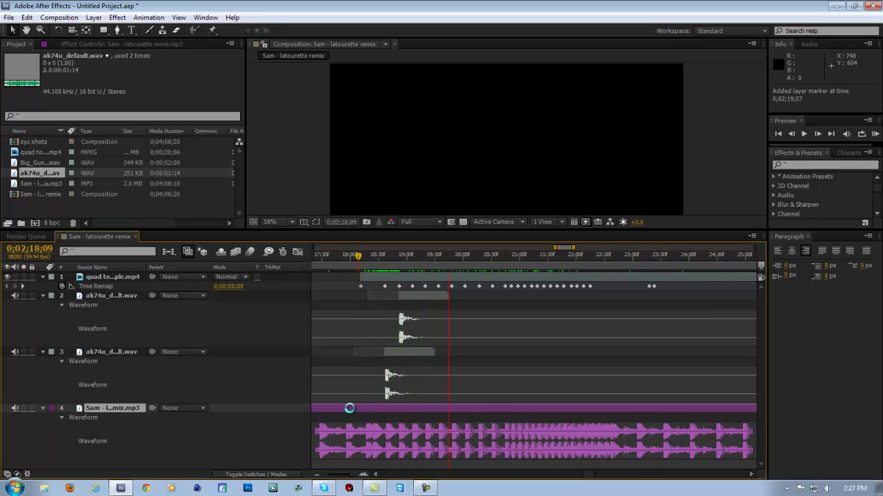
pyautogui.press('KP_Multiply')
pyautogui.press('KP_Multiply')
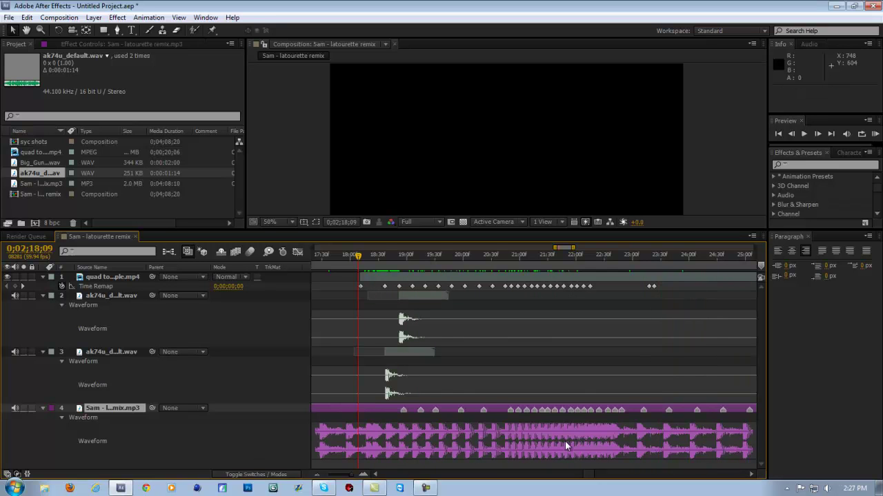
pyautogui.rightClick(576, 412)
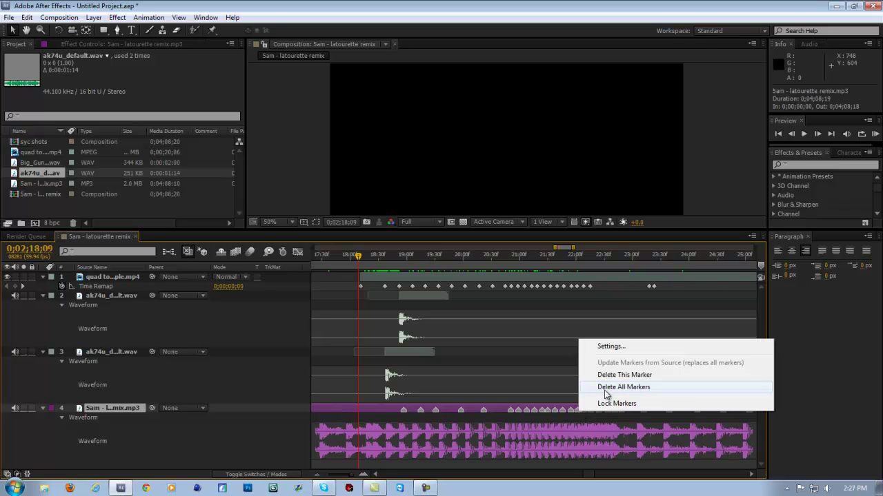
pyautogui.click(605, 389)
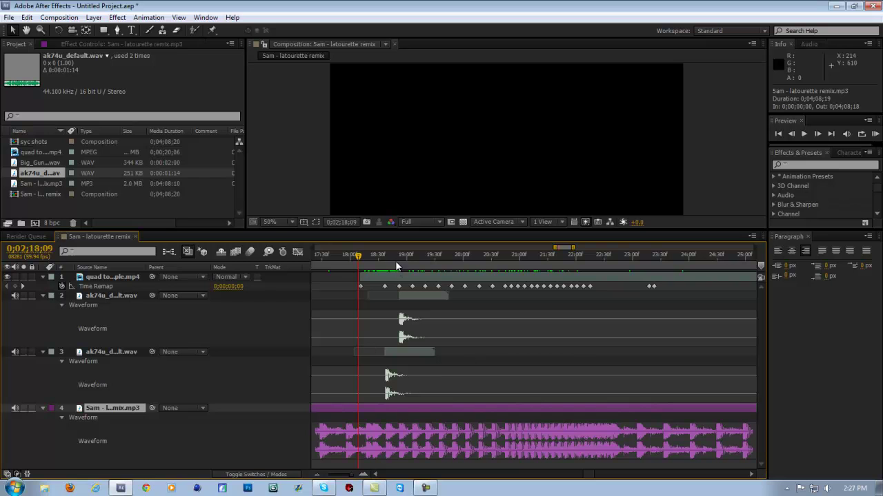
# Step: Inspect the quad to tripple layer in the montage between 0;02;18;24 and 0;02;18;53
pyautogui.click(373, 255)
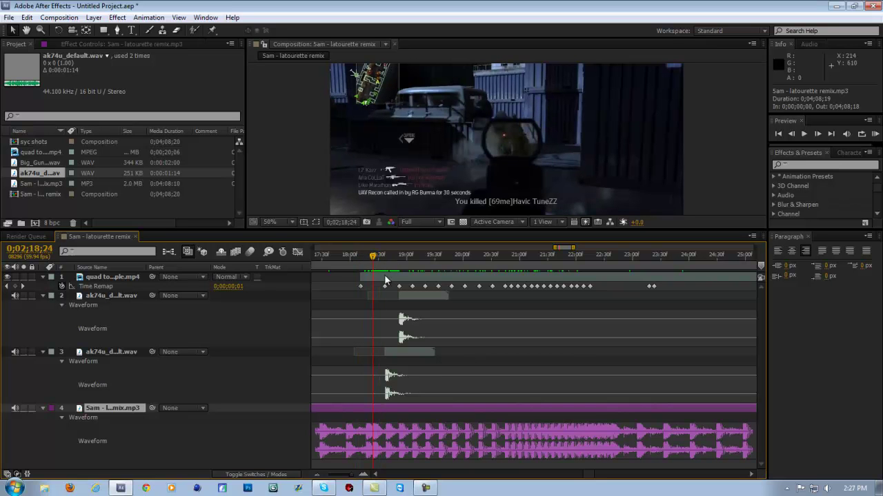
pyautogui.click(390, 276)
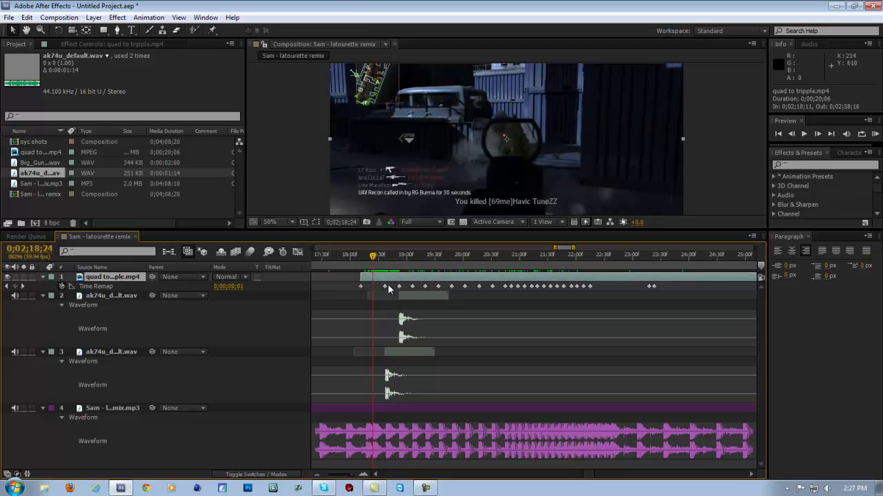
pyautogui.click(425, 488)
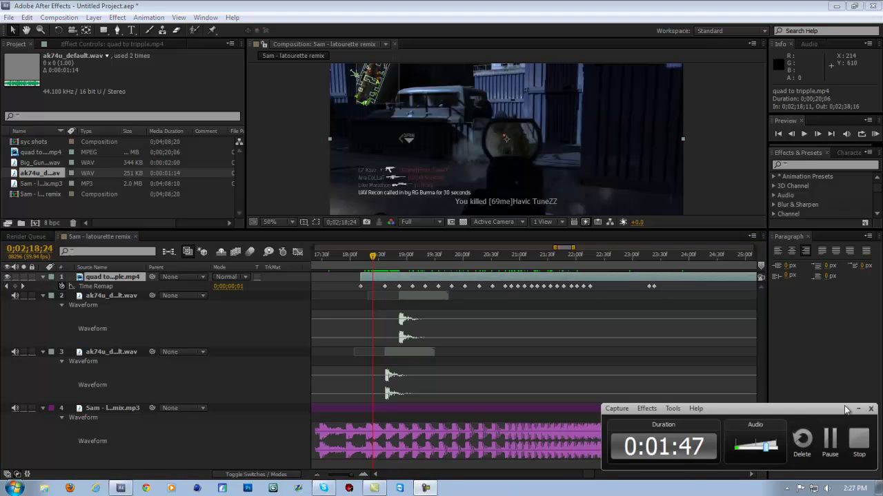
pyautogui.click(414, 292)
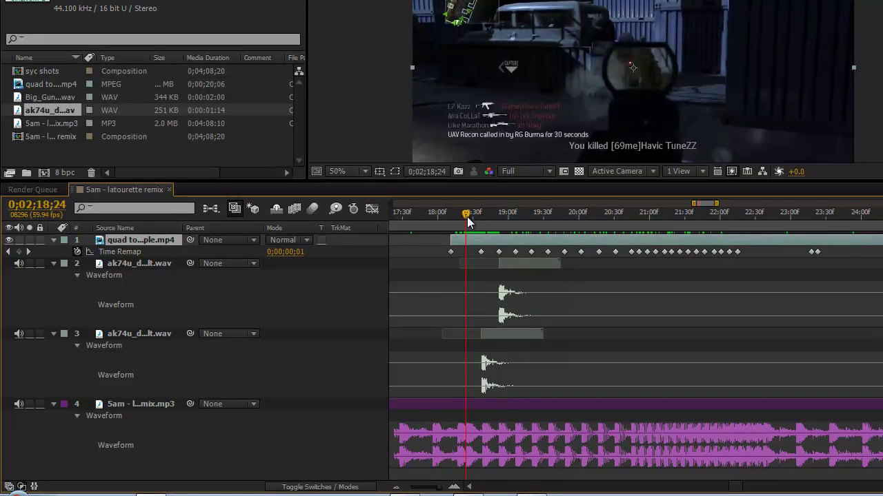
pyautogui.moveTo(467, 219); pyautogui.dragTo(500, 216)
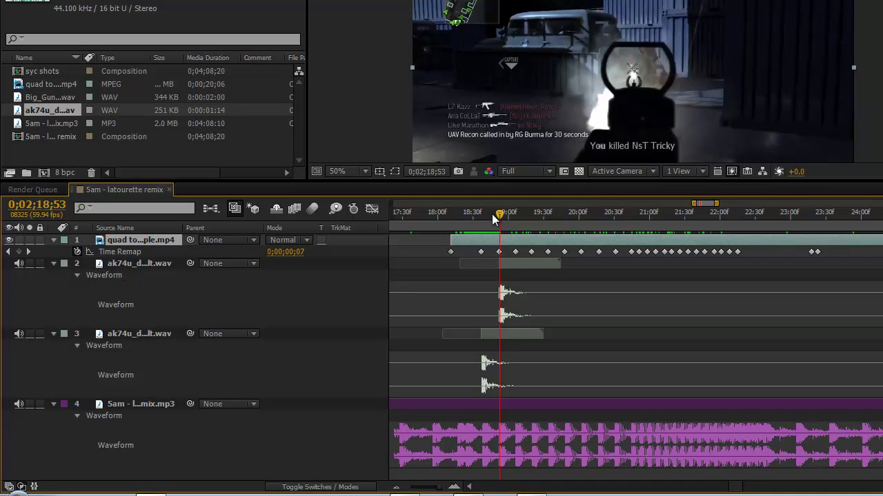
pyautogui.moveTo(492, 213); pyautogui.dragTo(482, 214)
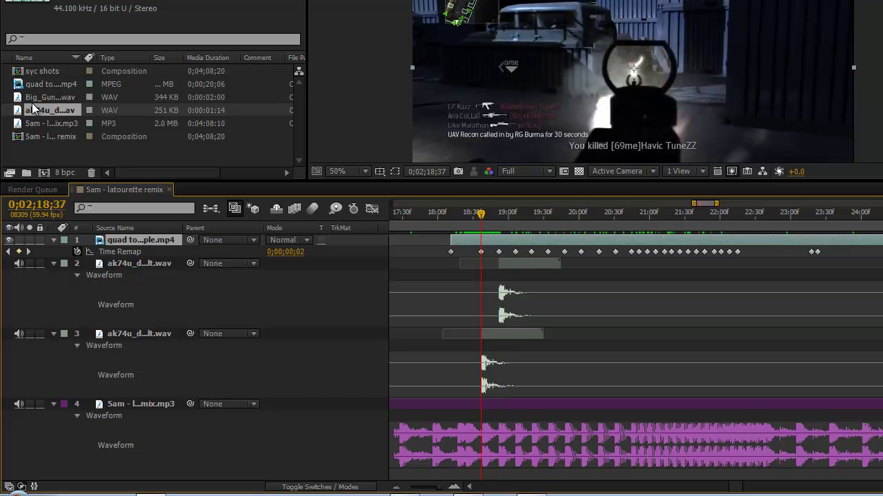
# Step: Build a composition from quad to tripple.mp4, enlarge the preview, and scrub to about six seconds
pyautogui.click(38, 84)
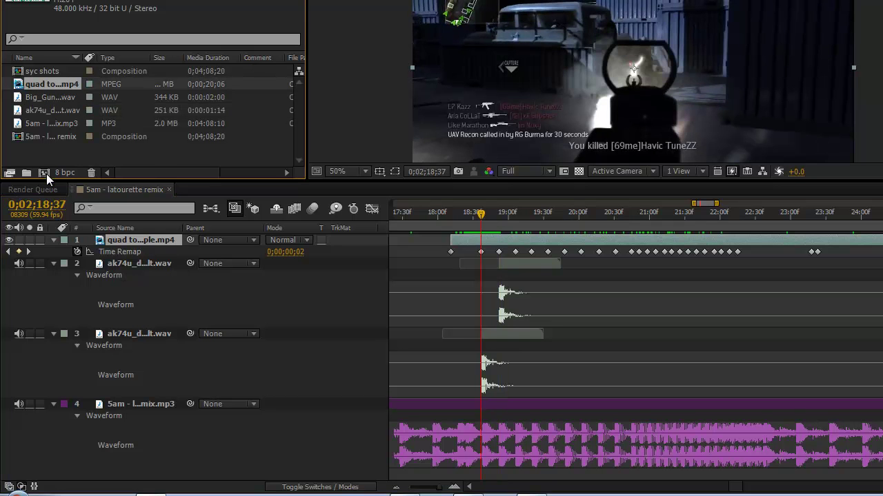
pyautogui.click(79, 153)
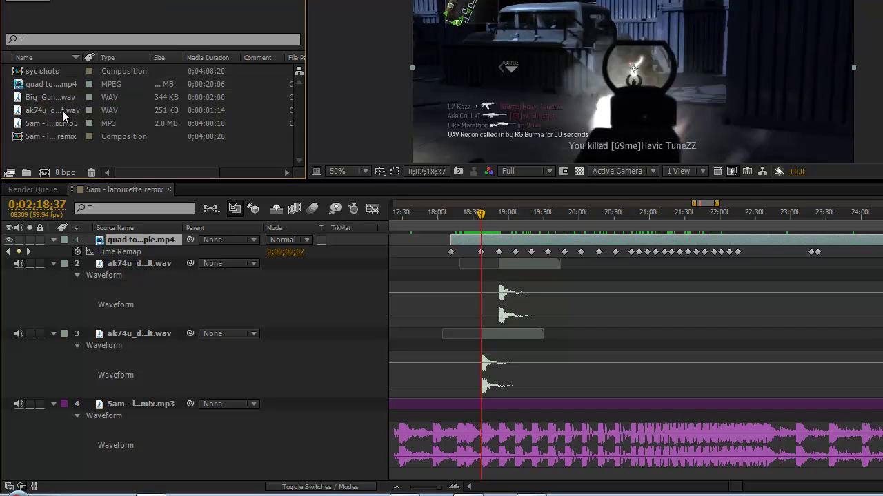
pyautogui.moveTo(42, 85); pyautogui.dragTo(43, 173)
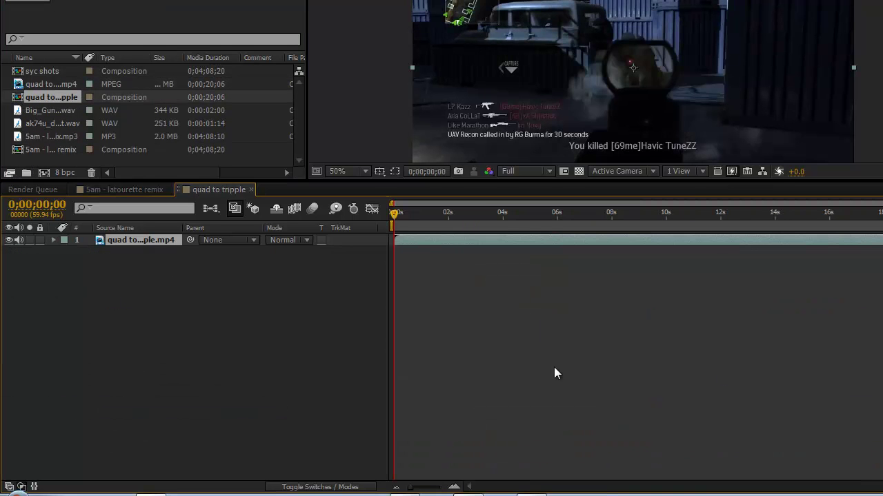
pyautogui.click(488, 215)
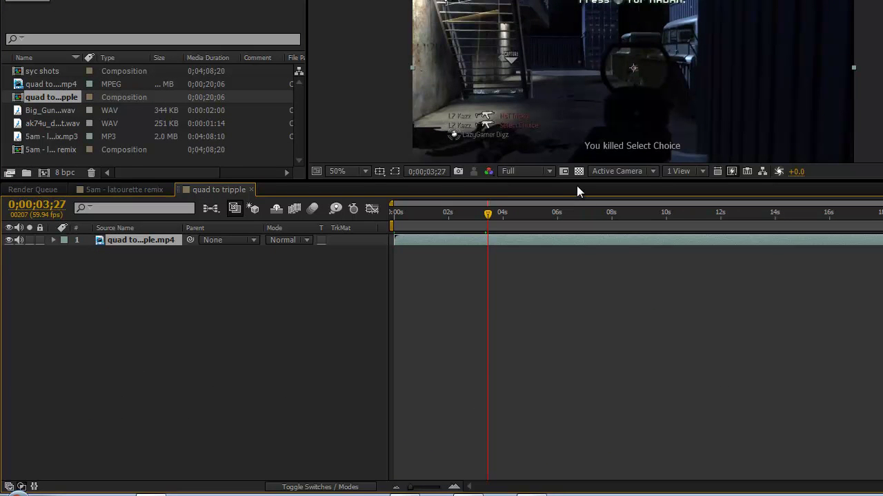
pyautogui.moveTo(580, 180); pyautogui.dragTo(582, 348)
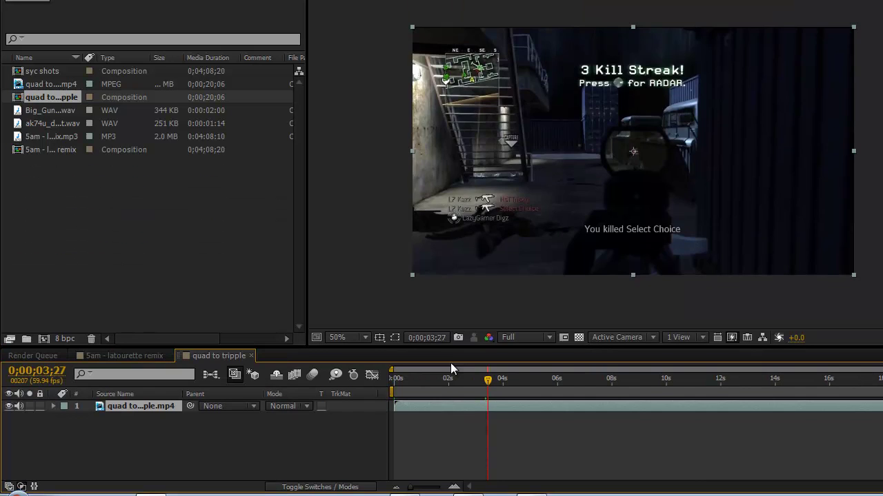
pyautogui.click(465, 379)
pyautogui.moveTo(465, 379); pyautogui.dragTo(562, 402)
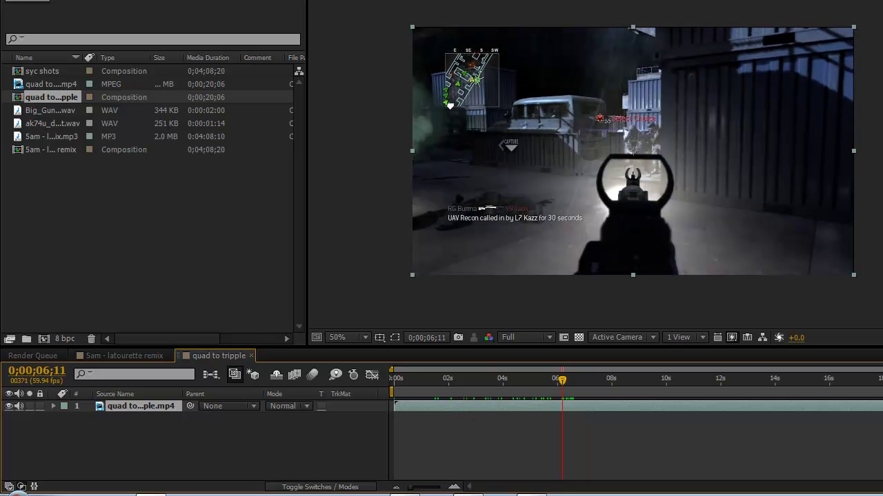
# Step: Enable time remapping on the quad clip layer via Layer > Time
pyautogui.click(117, 0)
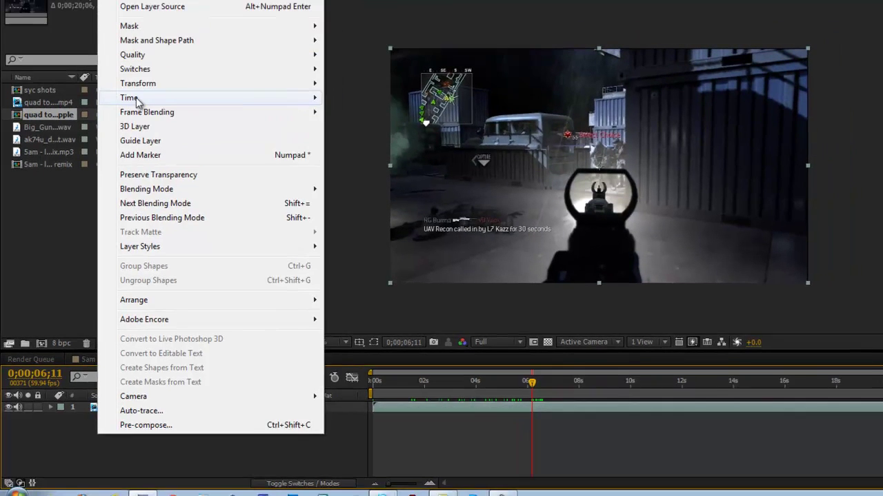
pyautogui.moveTo(138, 75)
pyautogui.click(431, 77)
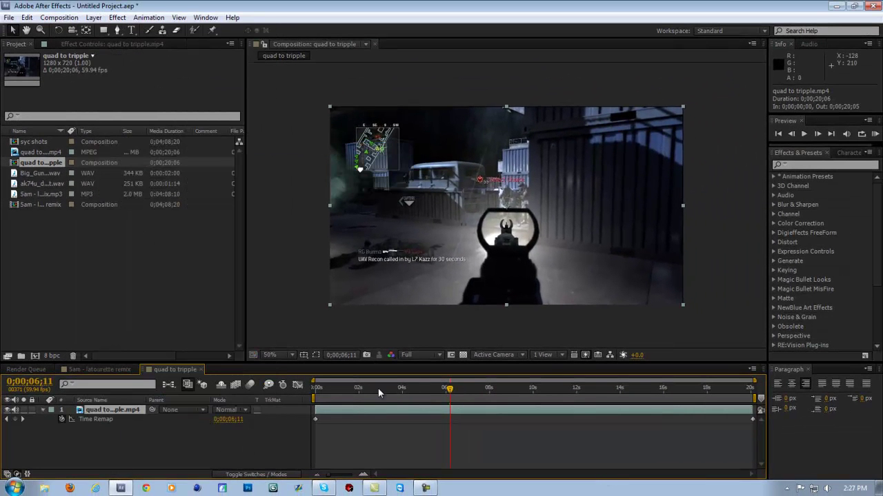
# Step: Add Time Remap keyframes at 0;00;06;15 and 0;00;06;20
pyautogui.click(812, 134)
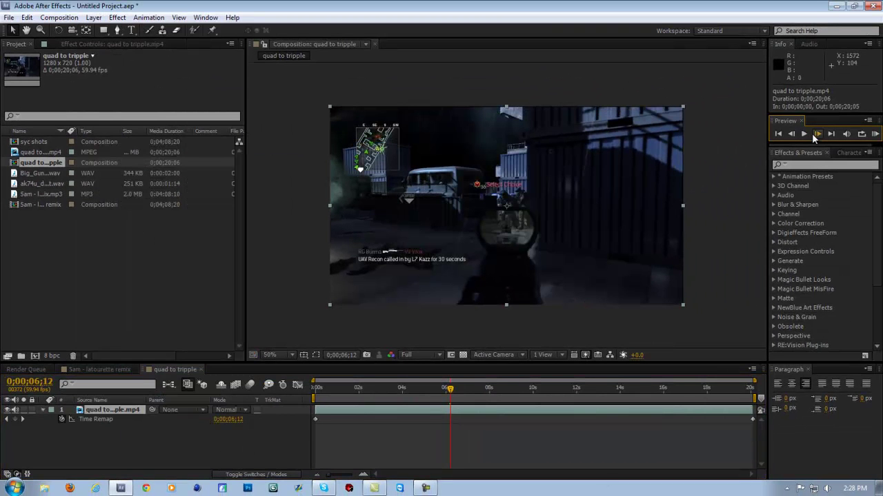
pyautogui.click(812, 133)
pyautogui.click(814, 135)
pyautogui.click(813, 135)
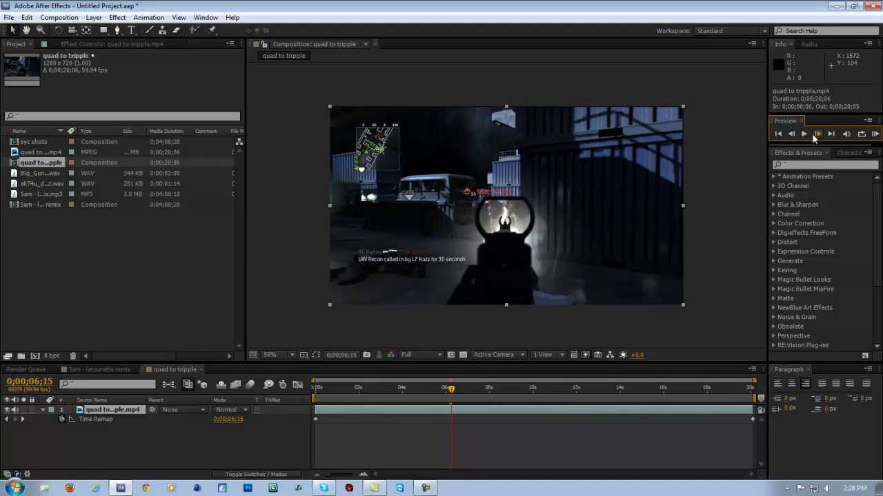
pyautogui.click(15, 419)
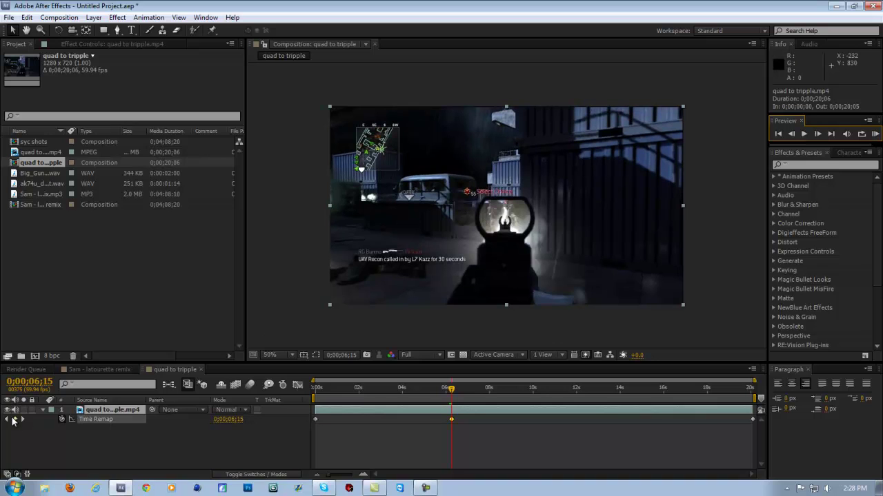
pyautogui.click(817, 135)
pyautogui.click(817, 135)
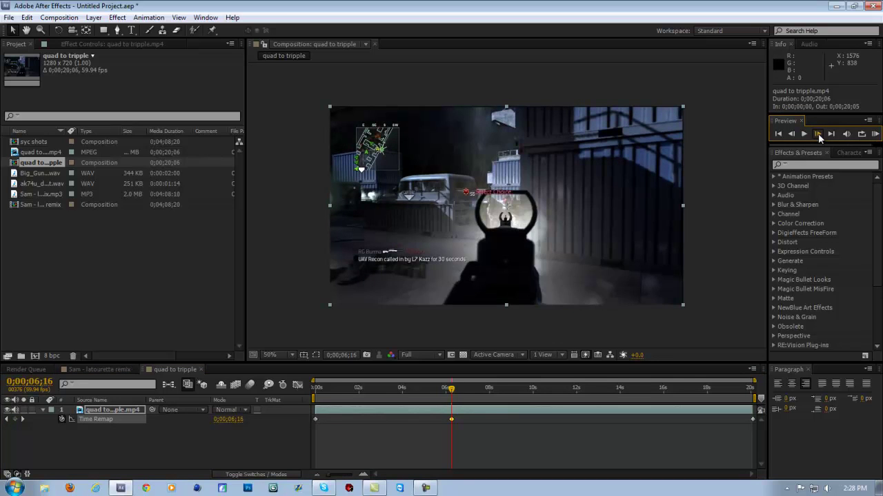
pyautogui.click(817, 134)
pyautogui.click(818, 136)
pyautogui.click(818, 136)
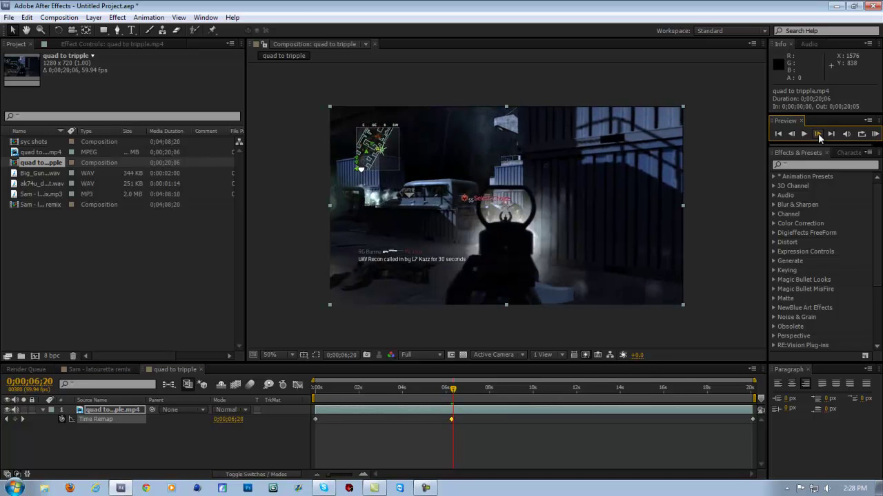
pyautogui.click(15, 419)
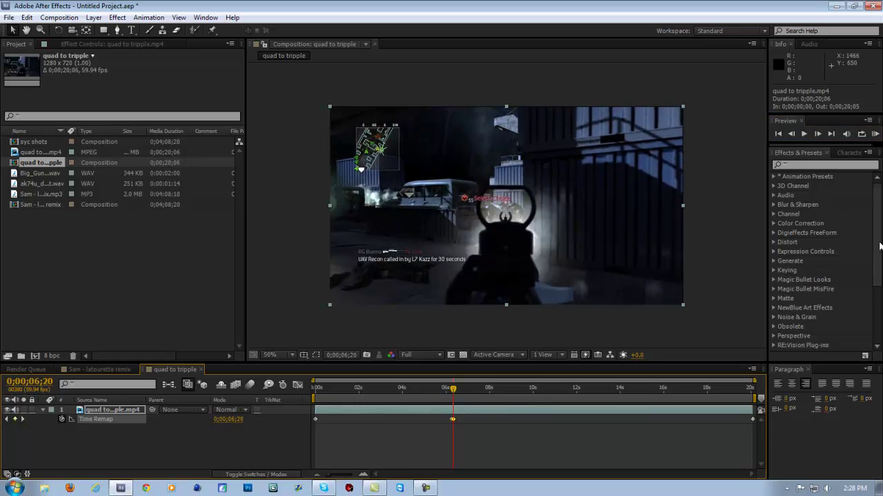
# Step: Add Time Remap keyframes at 0;00;06;25 and 0;00;06;30
pyautogui.click(817, 134)
pyautogui.click(817, 134)
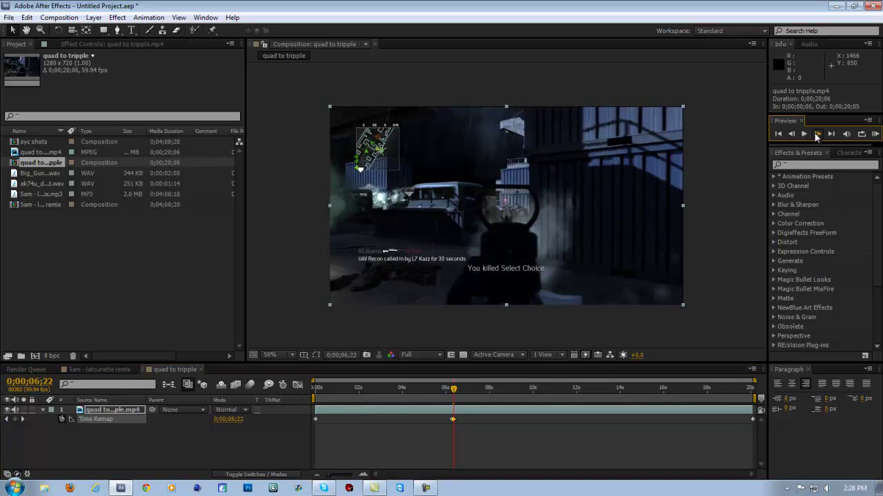
pyautogui.click(818, 135)
pyautogui.click(817, 134)
pyautogui.click(817, 134)
pyautogui.click(816, 134)
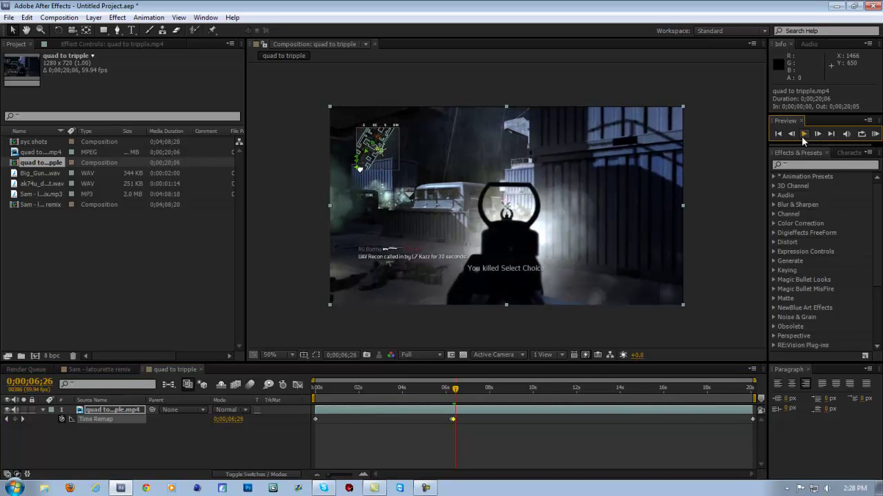
pyautogui.click(791, 133)
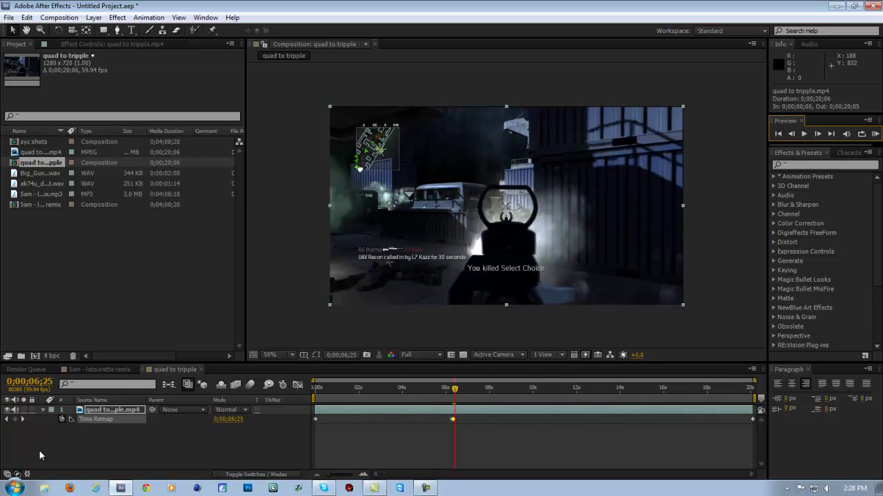
pyautogui.click(15, 419)
pyautogui.click(817, 134)
pyautogui.click(817, 134)
pyautogui.click(817, 134)
pyautogui.click(817, 134)
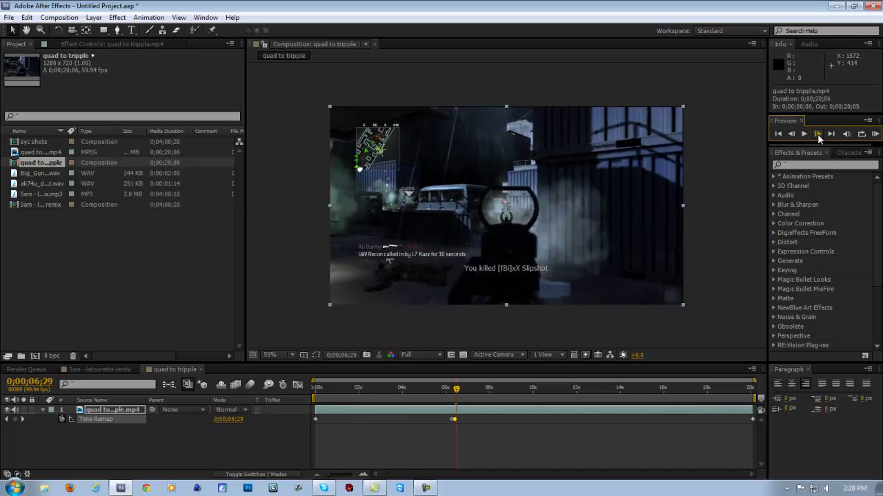
pyautogui.click(818, 134)
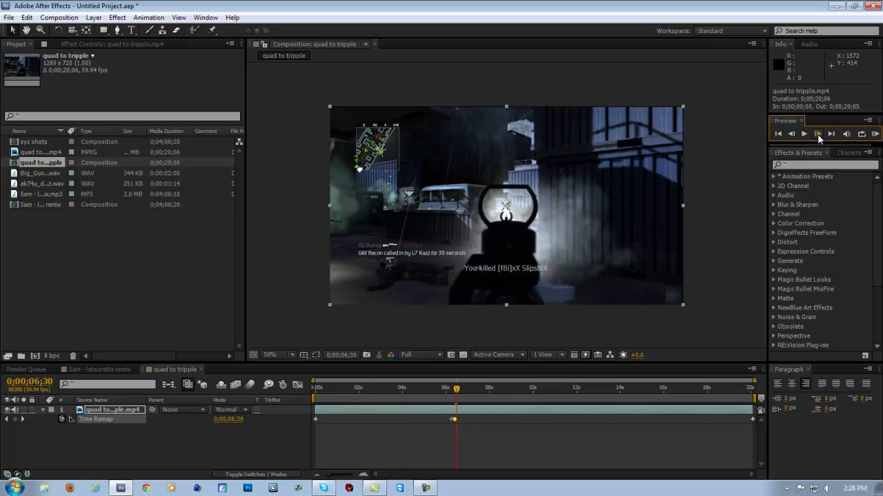
pyautogui.click(16, 420)
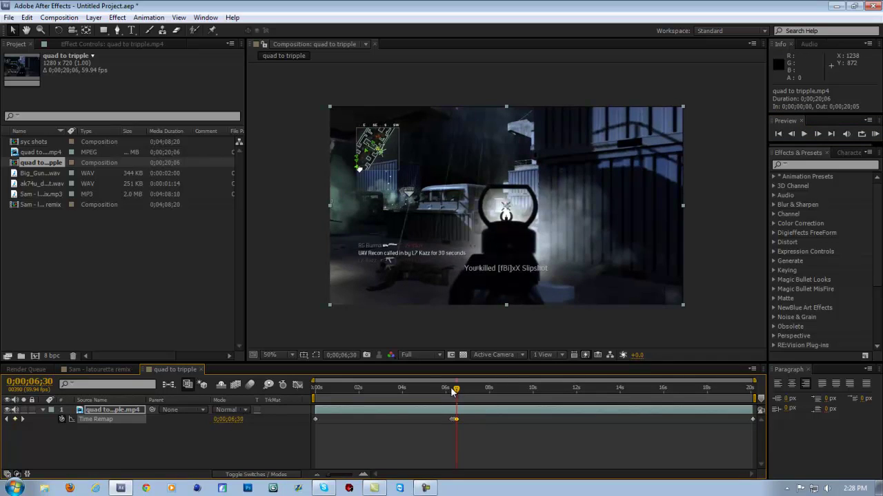
# Step: Preview the remapped section from 0;00;06;16 to 0;00;06;25, zoomed into the keyframes
pyautogui.moveTo(453, 391)
pyautogui.mouseDown()
pyautogui.moveTo(444, 391)
pyautogui.moveTo(451, 397)
pyautogui.mouseUp()
pyautogui.click(364, 474)
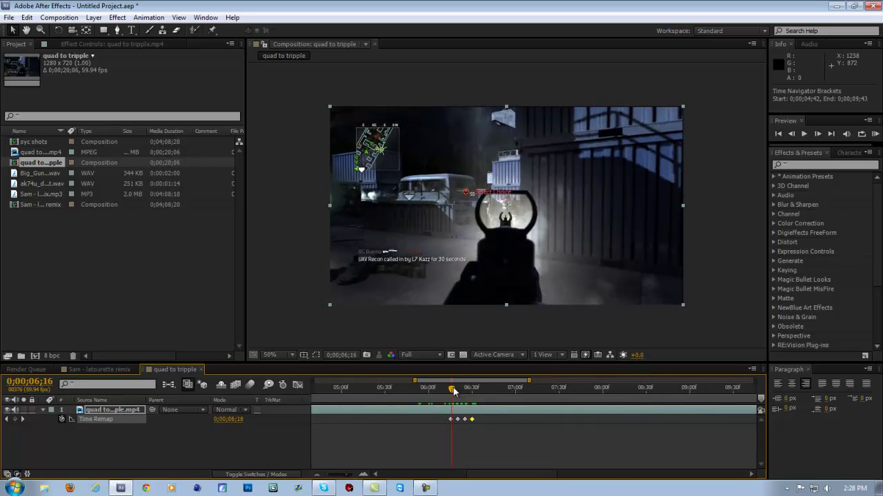
pyautogui.moveTo(452, 392); pyautogui.dragTo(524, 411)
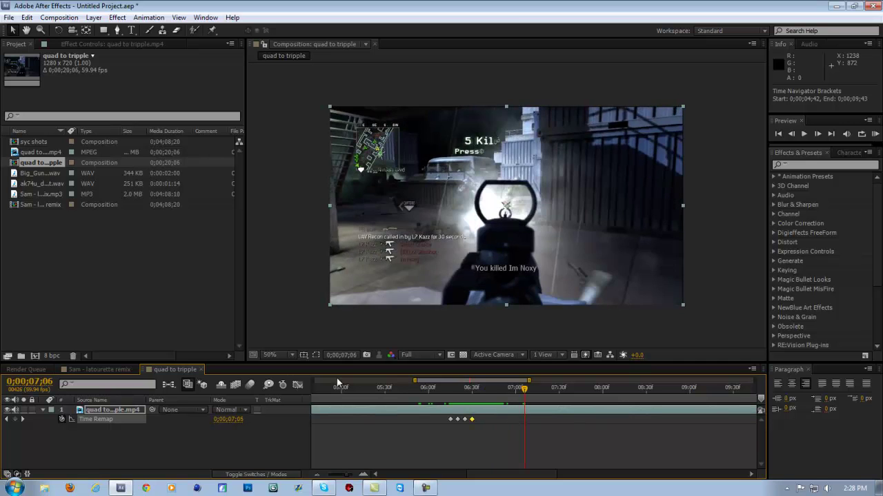
# Step: Switch to the 5am - latourette remix comp, enlarge the timeline, and return to 0;02;18;37
pyautogui.click(83, 370)
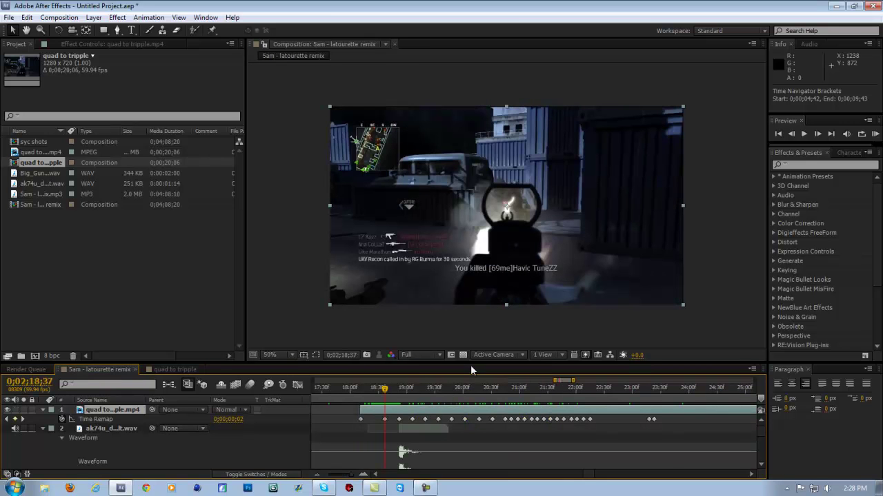
pyautogui.moveTo(471, 364); pyautogui.dragTo(474, 294)
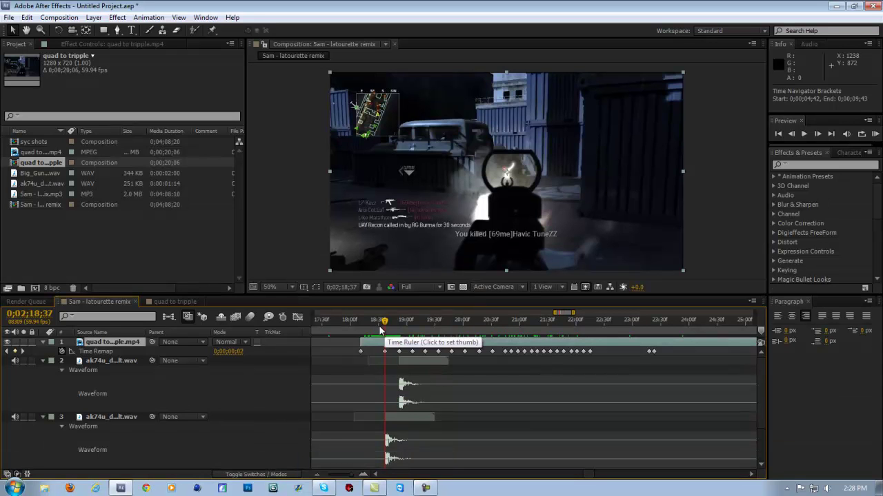
pyautogui.moveTo(380, 331); pyautogui.dragTo(402, 346)
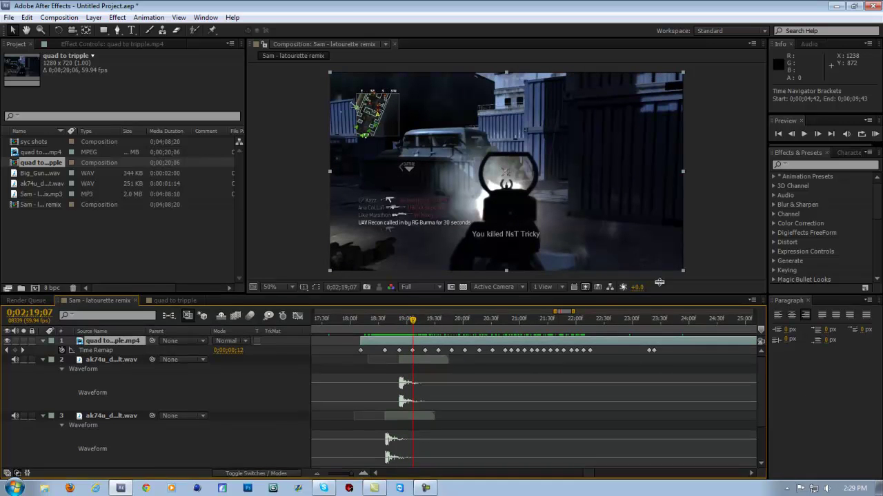
pyautogui.moveTo(658, 296); pyautogui.dragTo(659, 258)
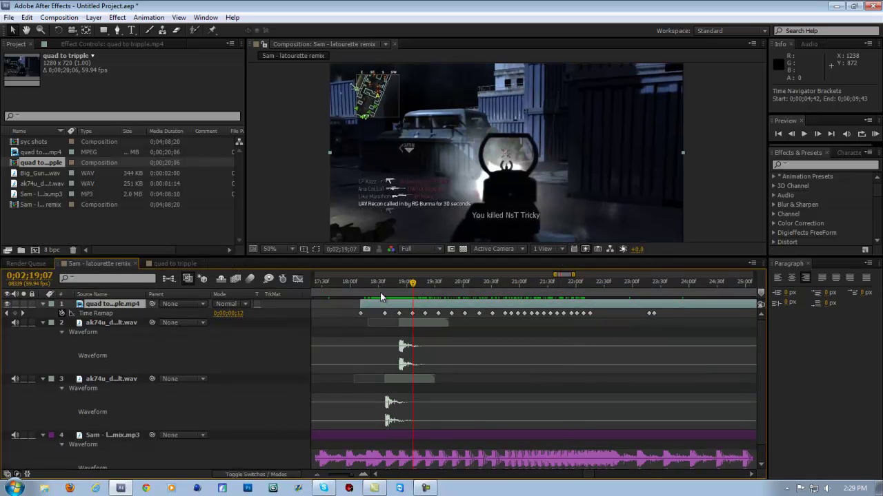
pyautogui.moveTo(381, 285); pyautogui.dragTo(384, 284)
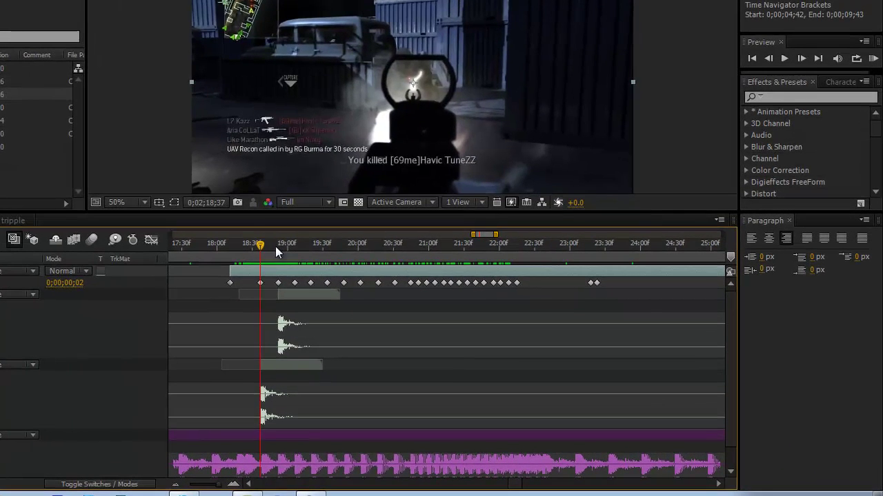
pyautogui.click(335, 265)
pyautogui.moveTo(322, 298); pyautogui.dragTo(316, 297)
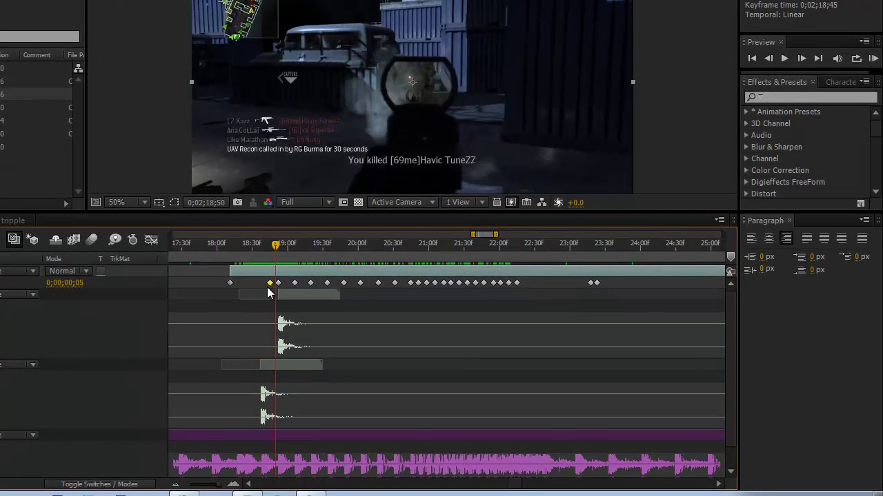
pyautogui.moveTo(260, 283); pyautogui.dragTo(276, 283)
pyautogui.click(260, 245)
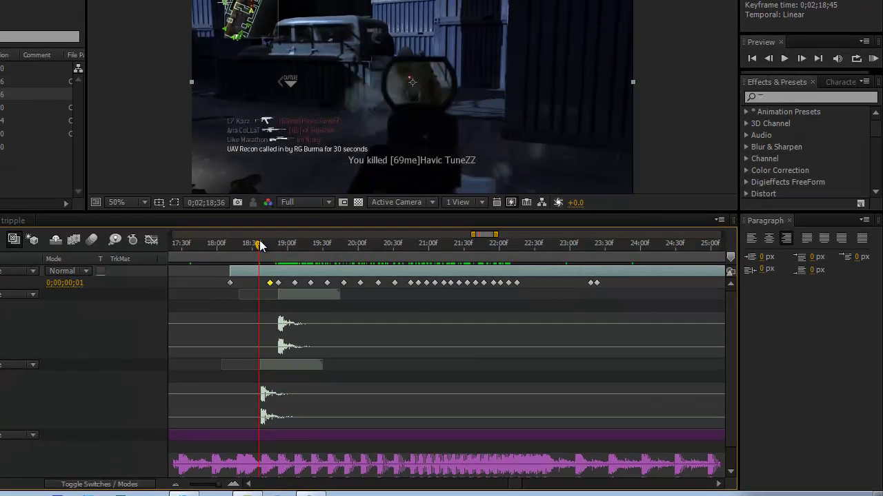
pyautogui.click(259, 241)
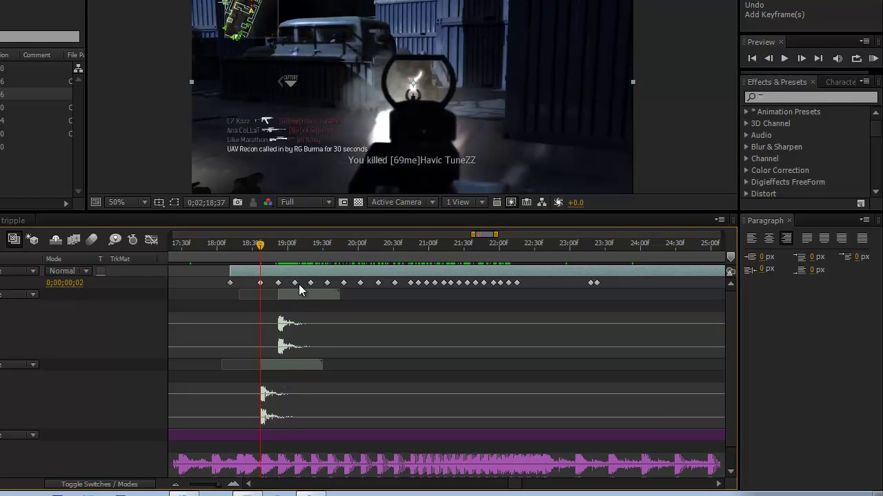
pyautogui.click(279, 251)
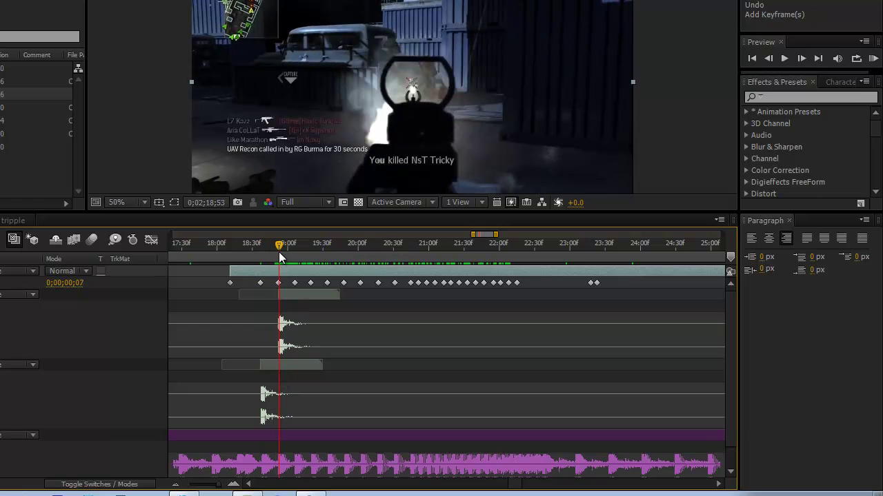
pyautogui.press('pageup')
pyautogui.click(295, 298)
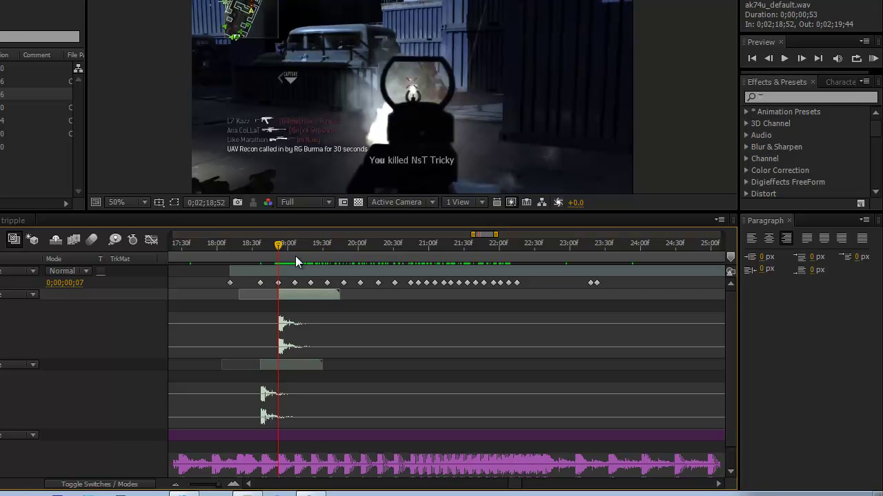
pyautogui.click(295, 249)
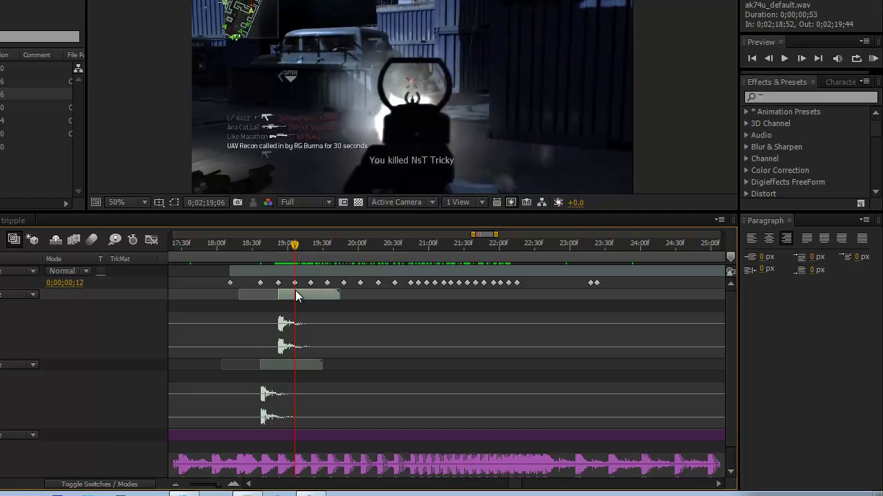
# Step: Make two ak74u copies, one starting at the current time and one at 0;02;19;20
pyautogui.hotkey('ctrl', 'd')
pyautogui.press('[')
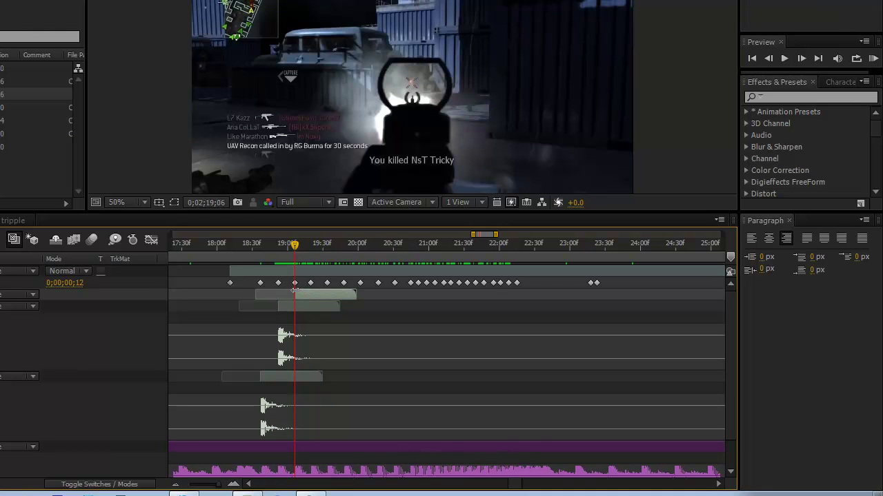
pyautogui.hotkey('alt', '[')
pyautogui.click(310, 249)
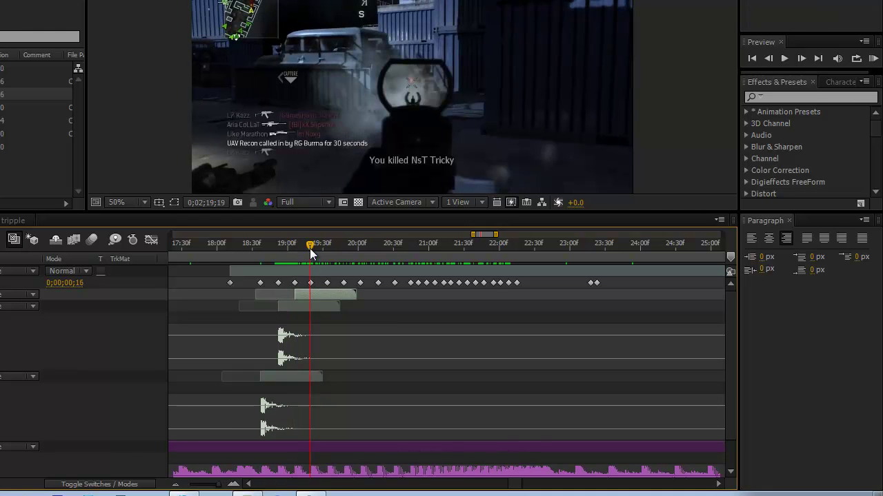
pyautogui.hotkey('ctrl', 'd')
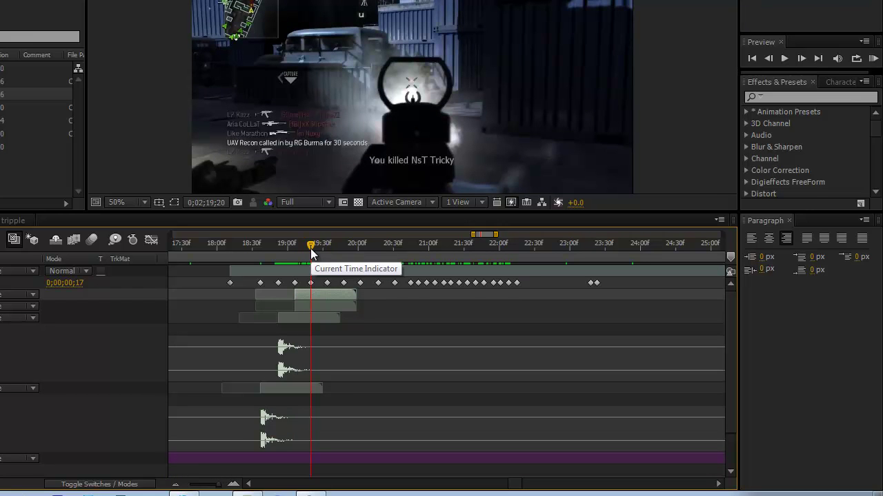
pyautogui.press('[')
# Step: Step the current time through shots at 0;02;19;34, 0;02;19;48, 0;02;20;03 and 0;02;20;18
pyautogui.moveTo(311, 249); pyautogui.dragTo(327, 250)
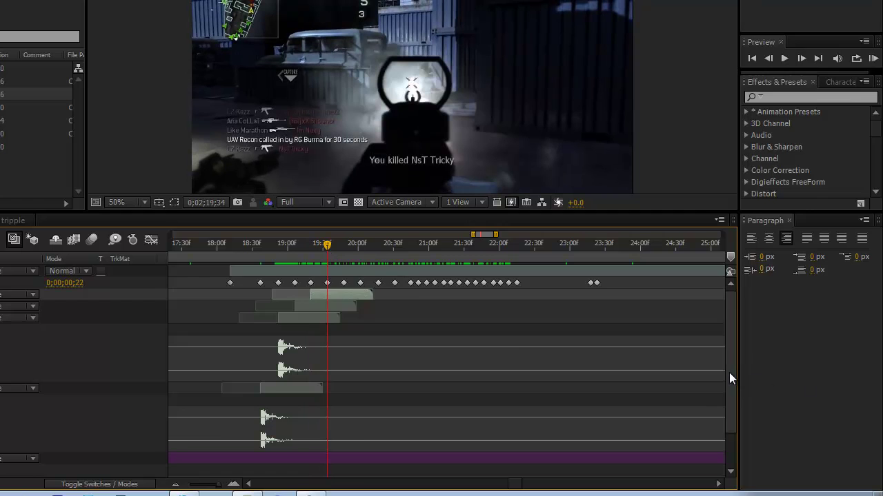
pyautogui.scroll(-3, 729, 372)
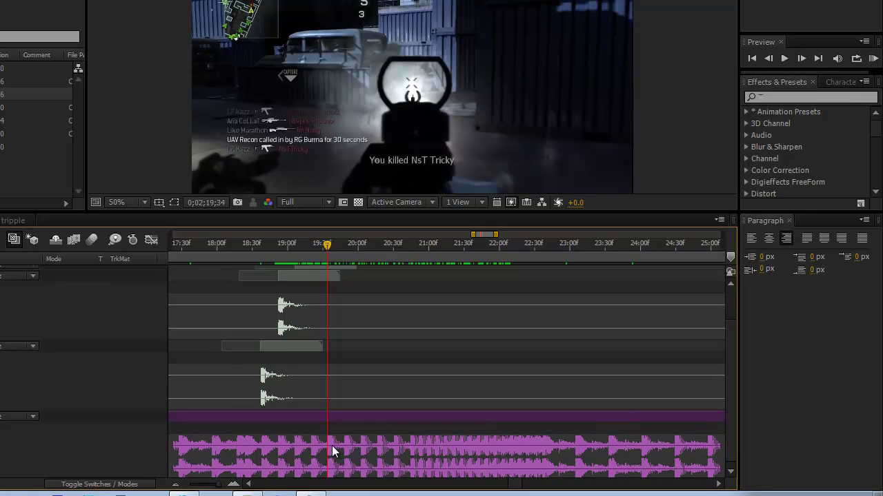
pyautogui.scroll(1, 336, 410)
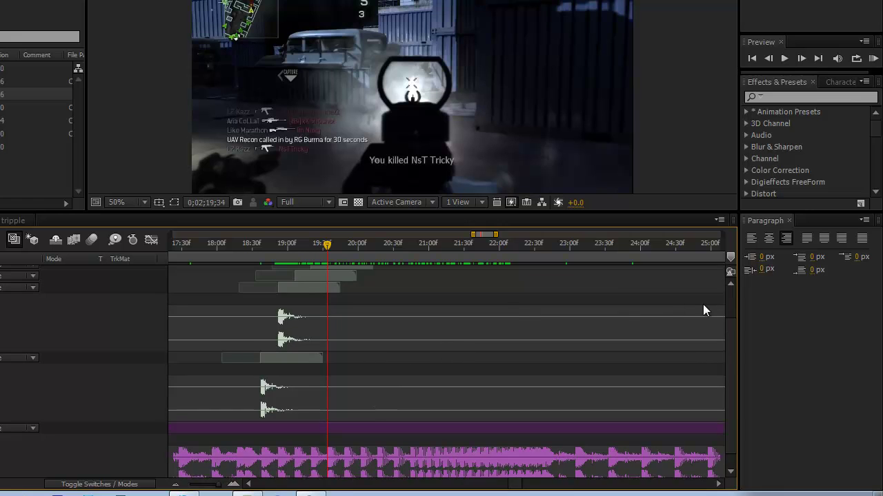
pyautogui.scroll(3, 732, 345)
pyautogui.scroll(-4, 734, 345)
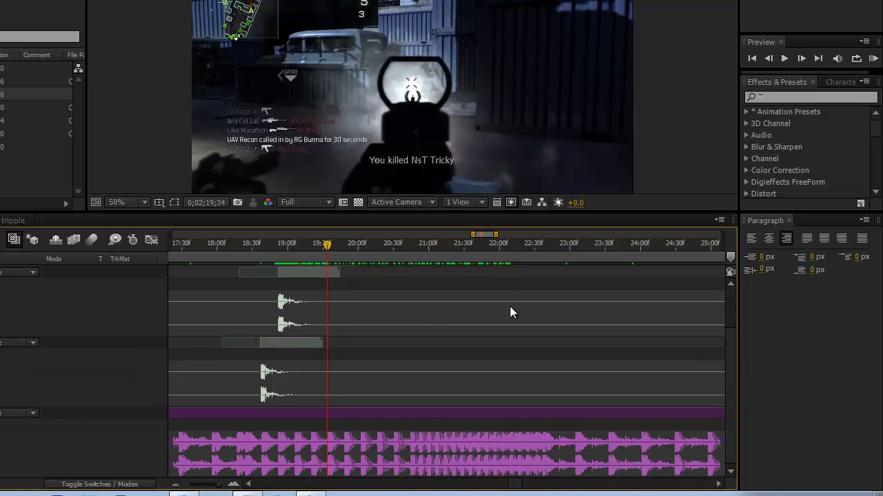
pyautogui.click(342, 246)
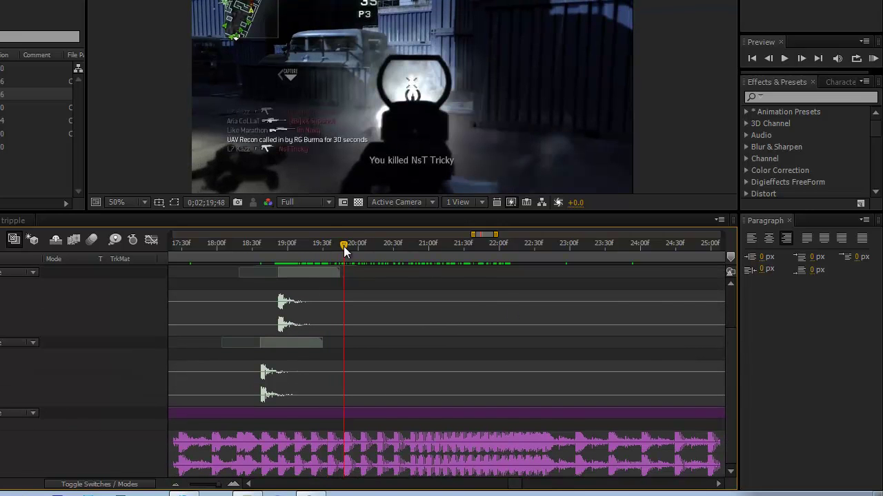
pyautogui.scroll(1, 343, 246)
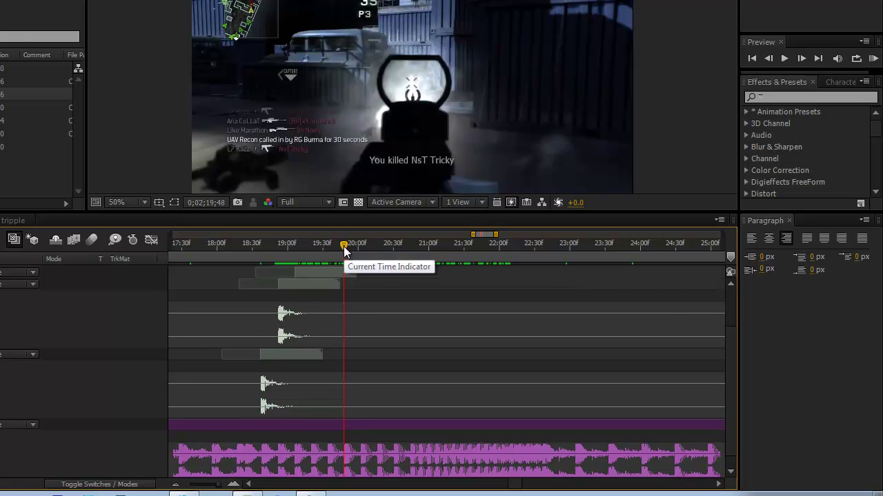
pyautogui.moveTo(344, 246); pyautogui.dragTo(361, 248)
pyautogui.scroll(1, 361, 248)
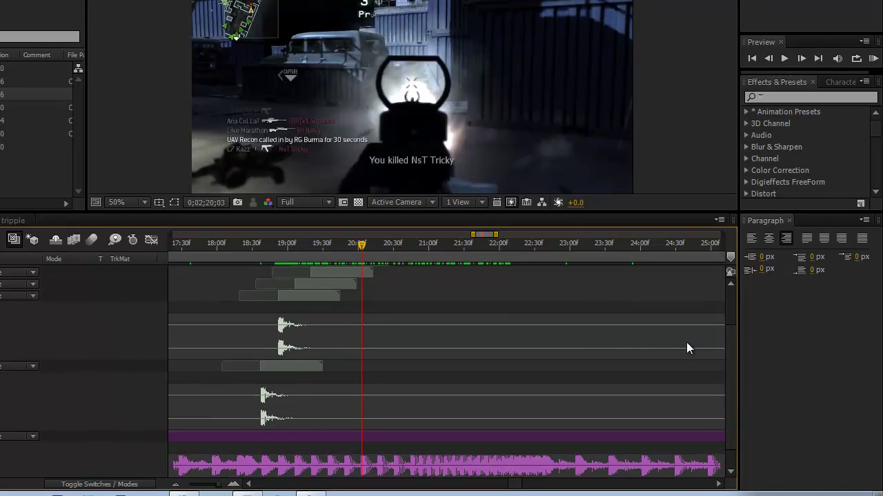
pyautogui.moveTo(734, 356); pyautogui.dragTo(734, 324)
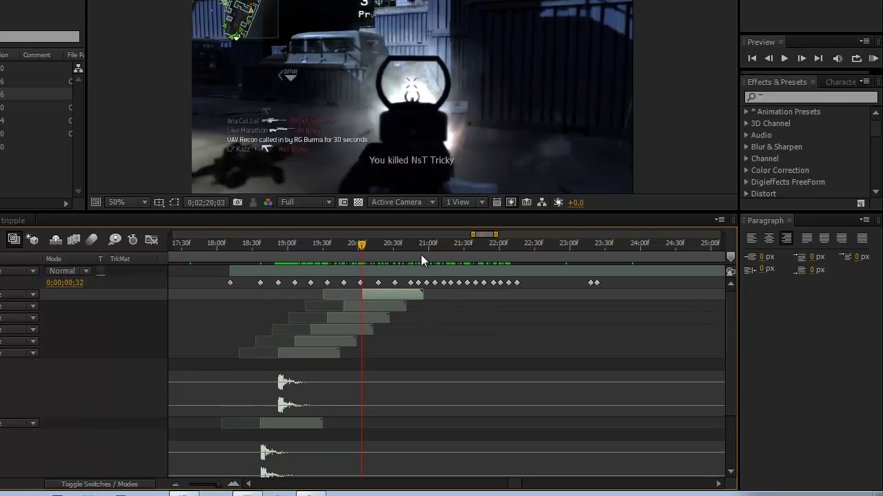
pyautogui.moveTo(375, 245); pyautogui.dragTo(393, 243)
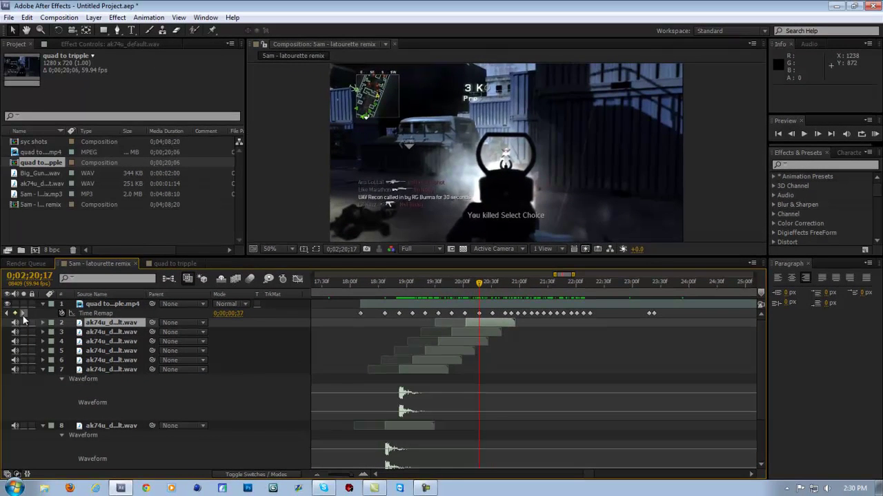
# Step: Duplicate the ak74u gun sound, starting copies at the next three Time Remap keyframes
pyautogui.click(7, 313)
pyautogui.hotkey('ctrl', 'd')
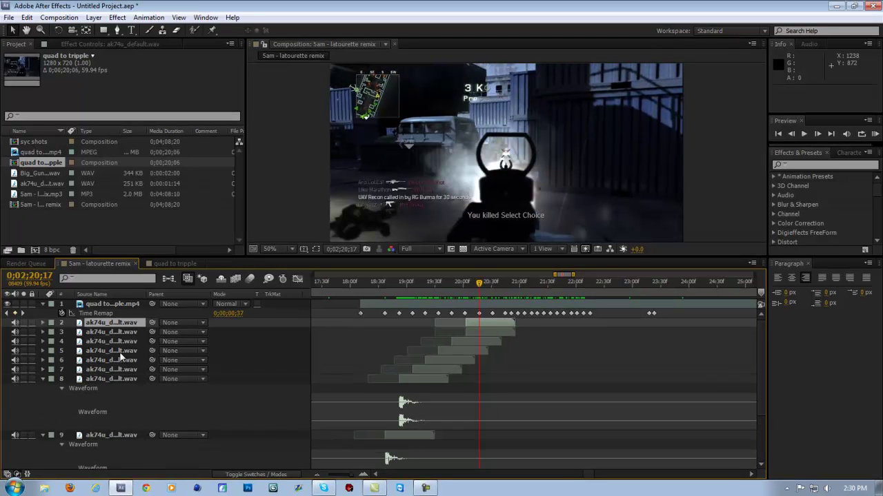
pyautogui.click(24, 313)
pyautogui.hotkey('ctrl', 'd')
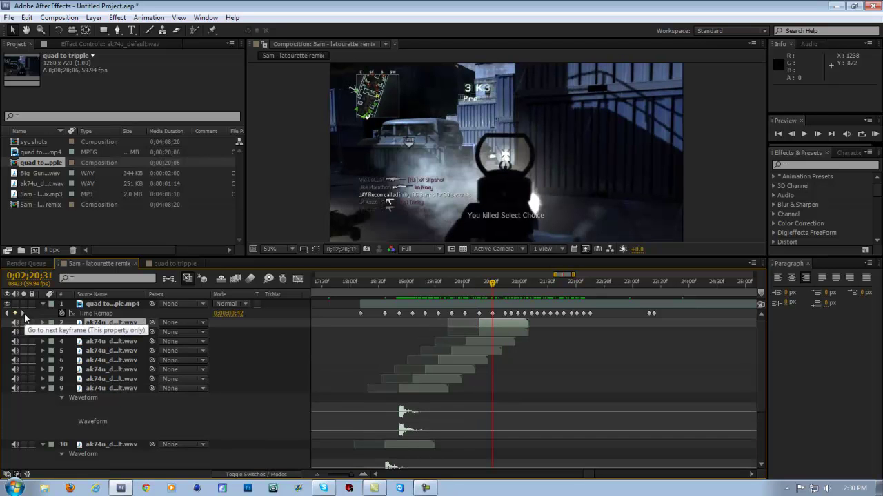
pyautogui.press('[')
pyautogui.click(23, 313)
pyautogui.hotkey('ctrl', 'd')
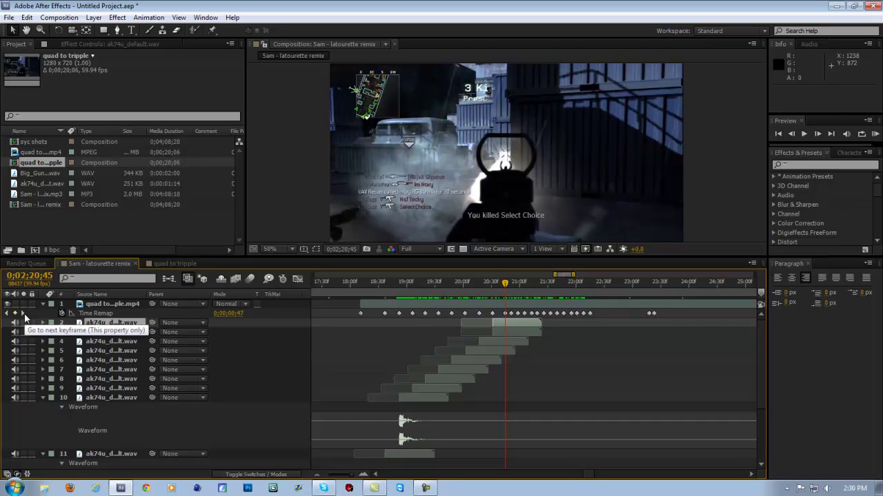
pyautogui.press('[')
pyautogui.click(23, 313)
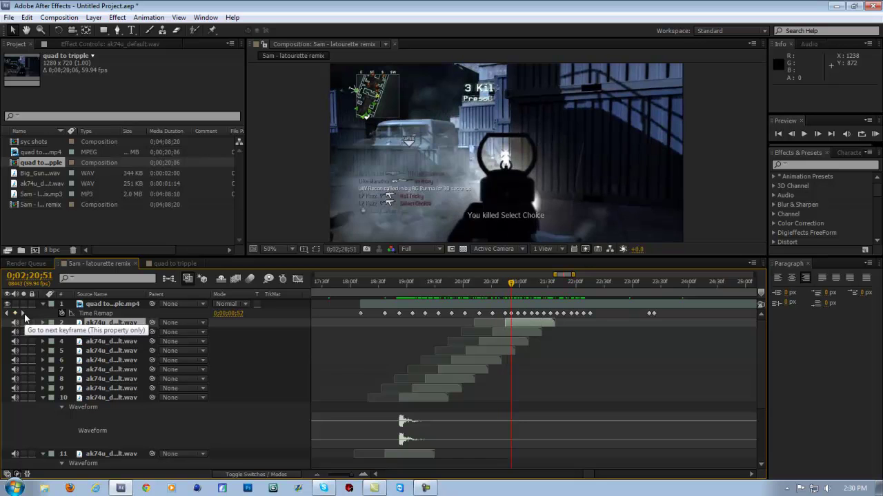
pyautogui.hotkey('ctrl', 'd')
pyautogui.press('[')
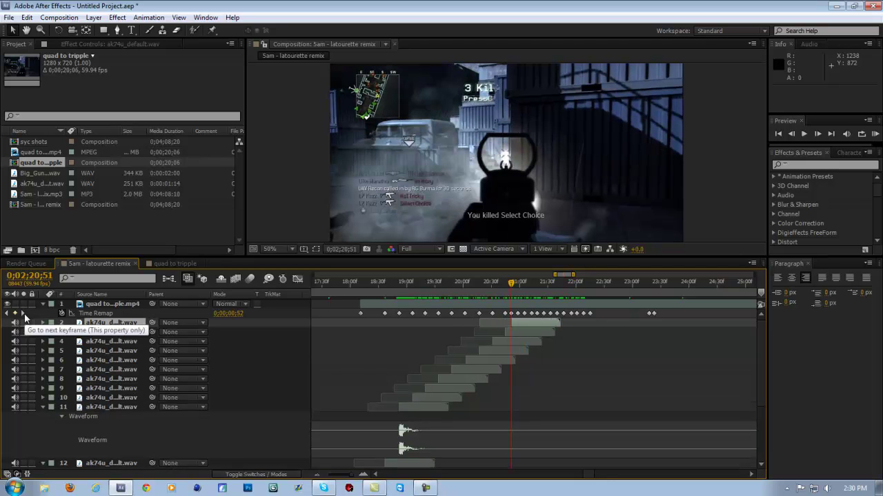
# Step: Add four more ak74u copies, each starting at the following Time Remap keyframe
pyautogui.hotkey('ctrl', 'd')
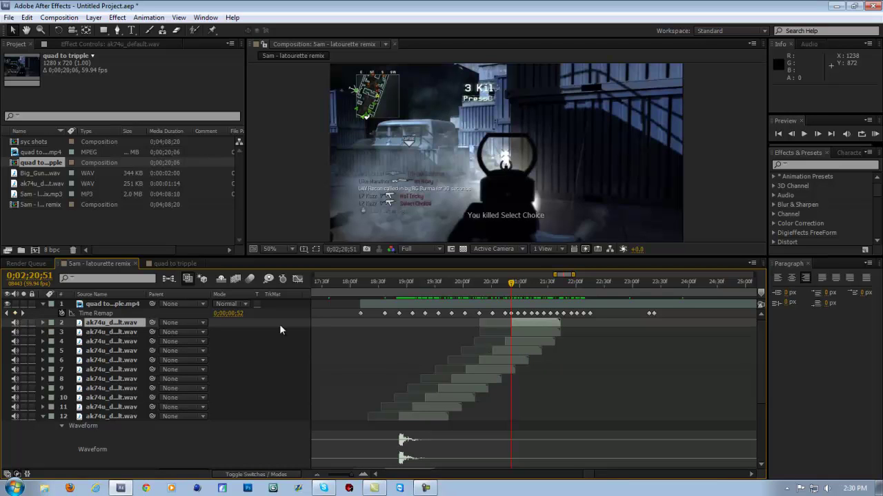
pyautogui.click(24, 313)
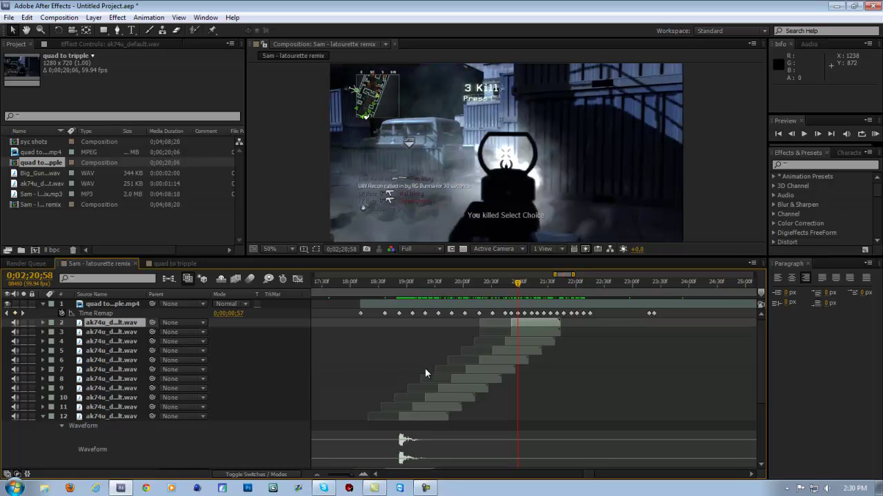
pyautogui.press('[')
pyautogui.click(23, 313)
pyautogui.hotkey('ctrl', 'd')
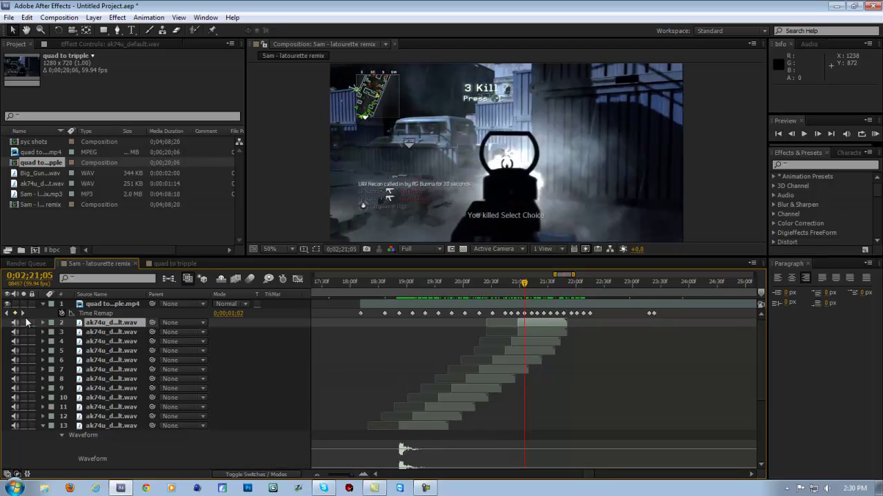
pyautogui.press('[')
pyautogui.click(23, 314)
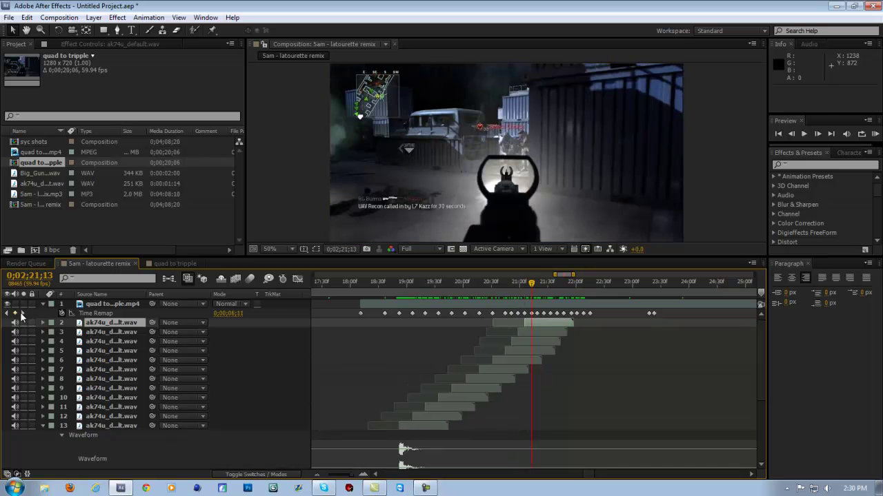
pyautogui.hotkey('ctrl', 'd')
pyautogui.press('[')
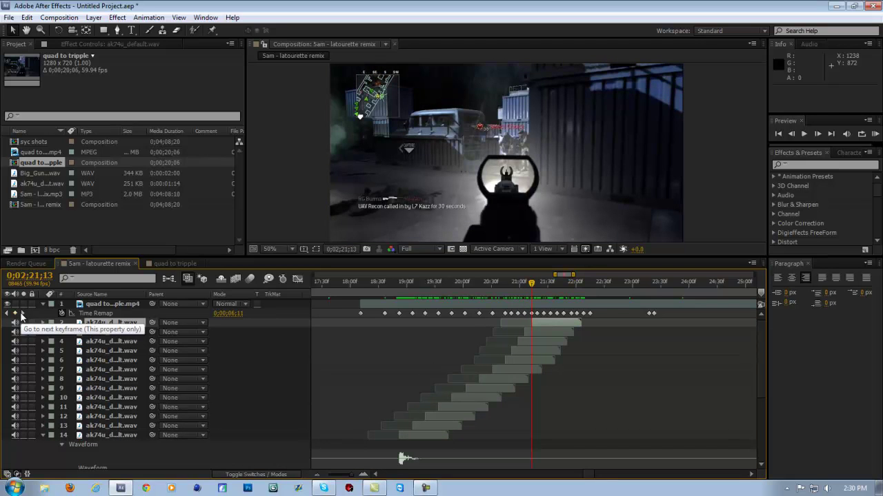
pyautogui.click(23, 314)
pyautogui.hotkey('ctrl', 'd')
pyautogui.press('[')
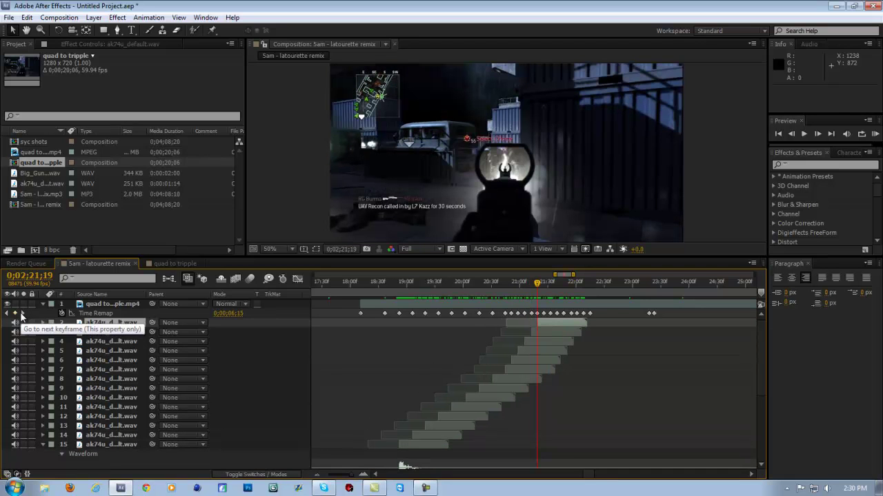
# Step: Keep stacking ak74u copies across the next four Time Remap keyframes
pyautogui.click(22, 314)
pyautogui.hotkey('ctrl', 'd')
pyautogui.press('[')
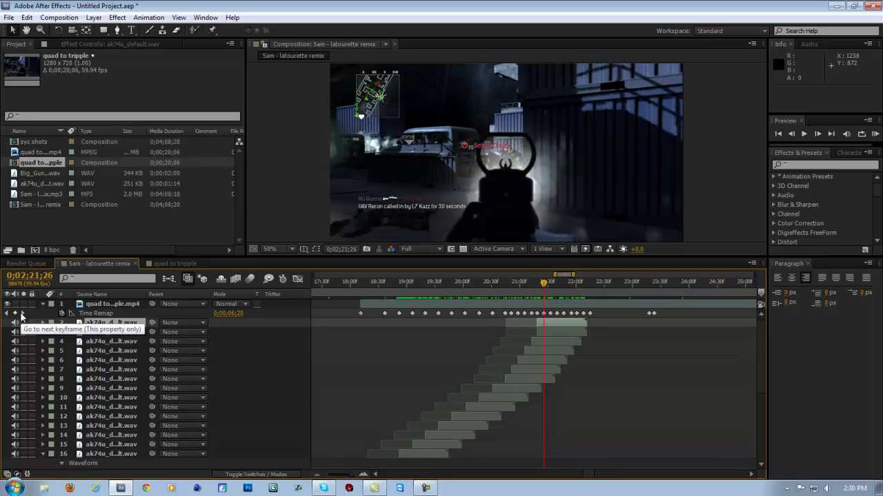
pyautogui.click(23, 314)
pyautogui.hotkey('ctrl', 'd')
pyautogui.press('[')
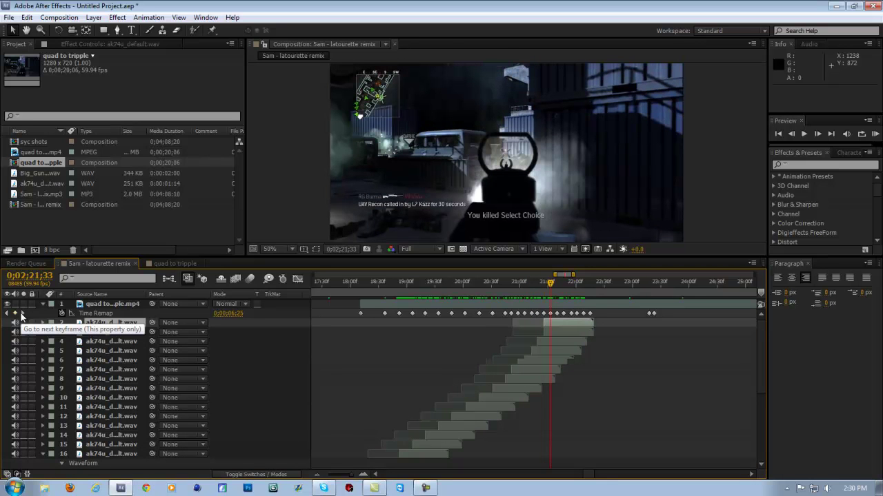
pyautogui.hotkey('ctrl', 'd')
pyautogui.press('[')
pyautogui.click(23, 314)
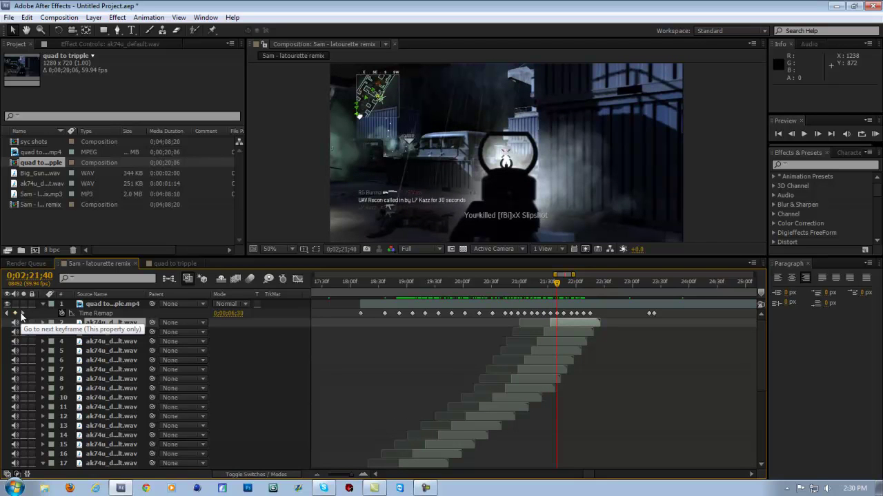
pyautogui.hotkey('ctrl', 'd')
pyautogui.press('[')
pyautogui.click(23, 314)
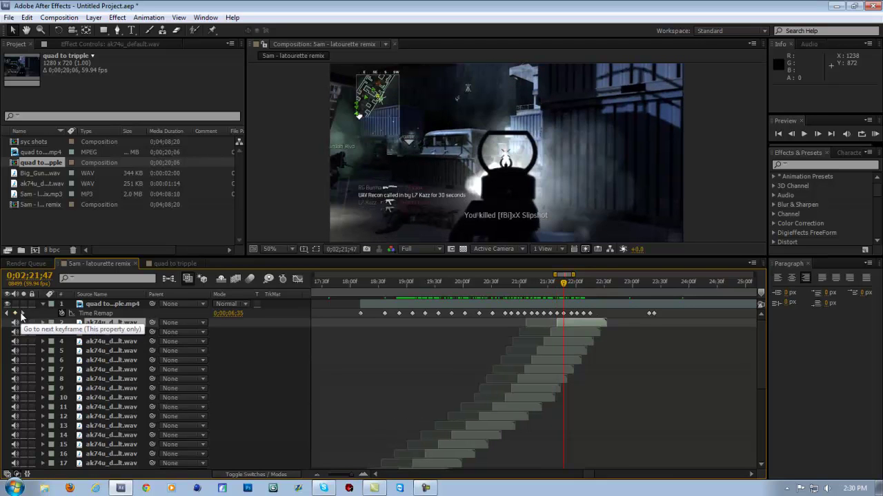
pyautogui.hotkey('ctrl', 'd')
pyautogui.press('[')
# Step: Add the final ak74u copies up to 0;02;22;15, showing the top layer's Audio Levels
pyautogui.click(22, 314)
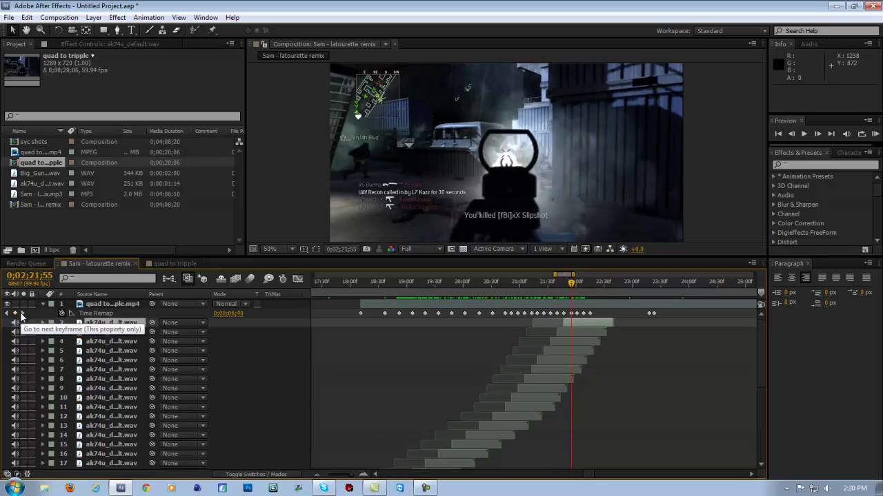
pyautogui.hotkey('ctrl', 'd')
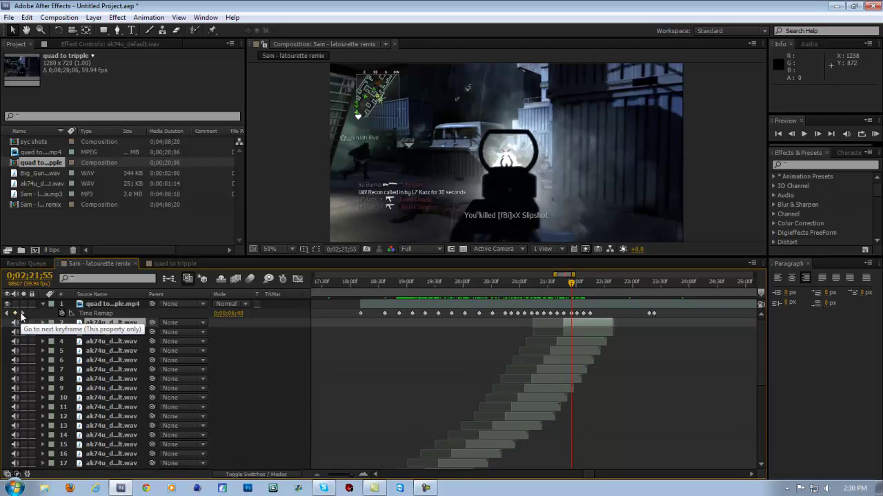
pyautogui.press('[')
pyautogui.click(23, 314)
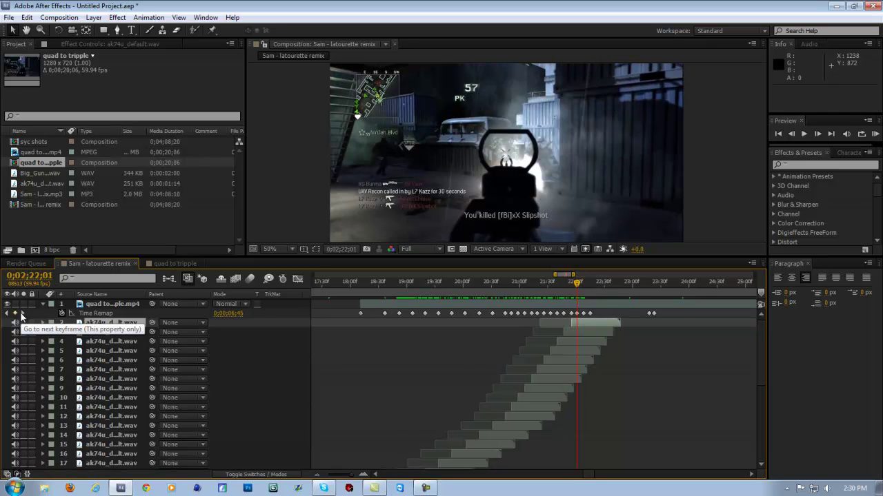
pyautogui.hotkey('ctrl', 'd')
pyautogui.press('[')
pyautogui.click(23, 314)
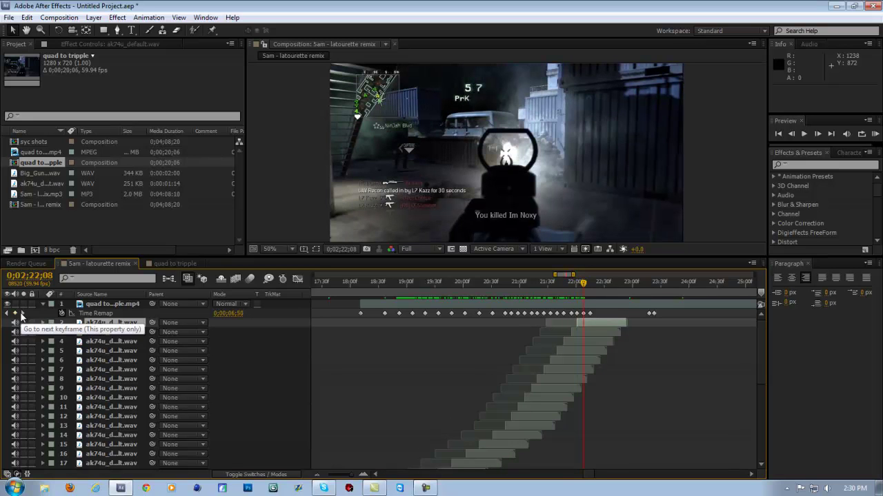
pyautogui.hotkey('ctrl', 'd')
pyautogui.press('[')
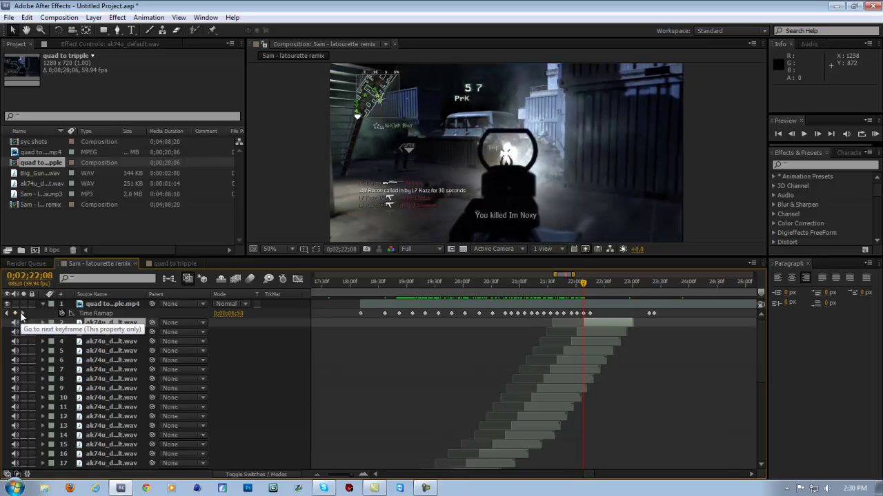
pyautogui.click(23, 314)
pyautogui.hotkey('ctrl', 'd')
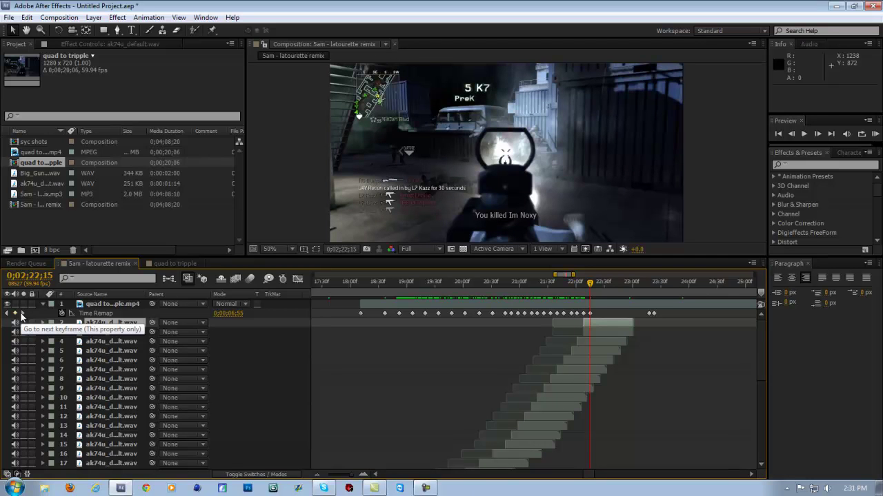
pyautogui.press('l')
pyautogui.press('l')
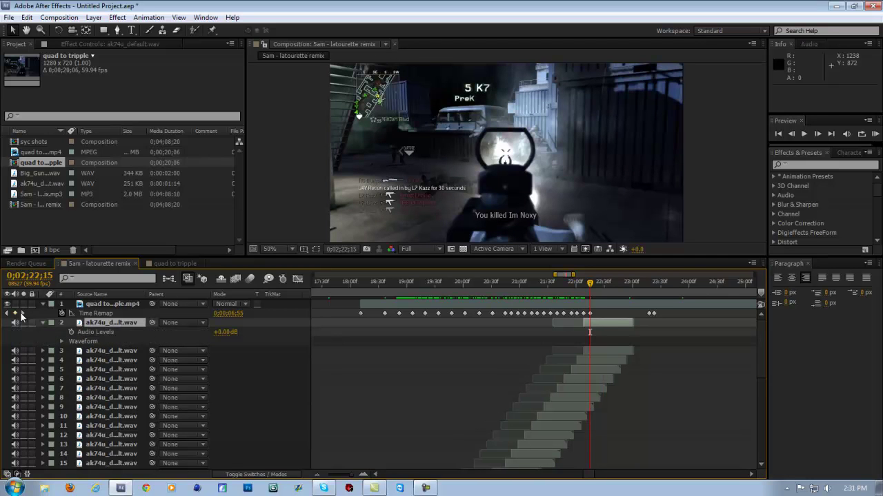
pyautogui.press('[')
# Step: Hide Audio Levels, show waveforms with LL, and set the time to the 0;02;22;22 beat
pyautogui.click(44, 324)
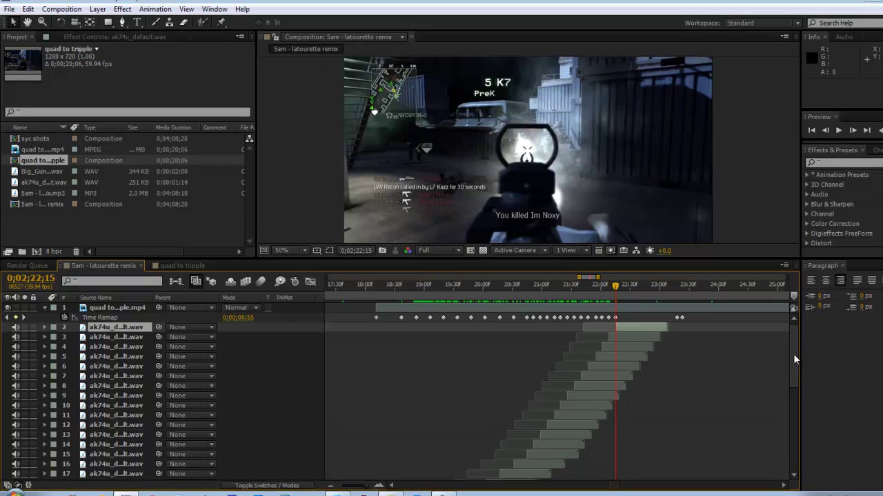
pyautogui.scroll(-2, 795, 355)
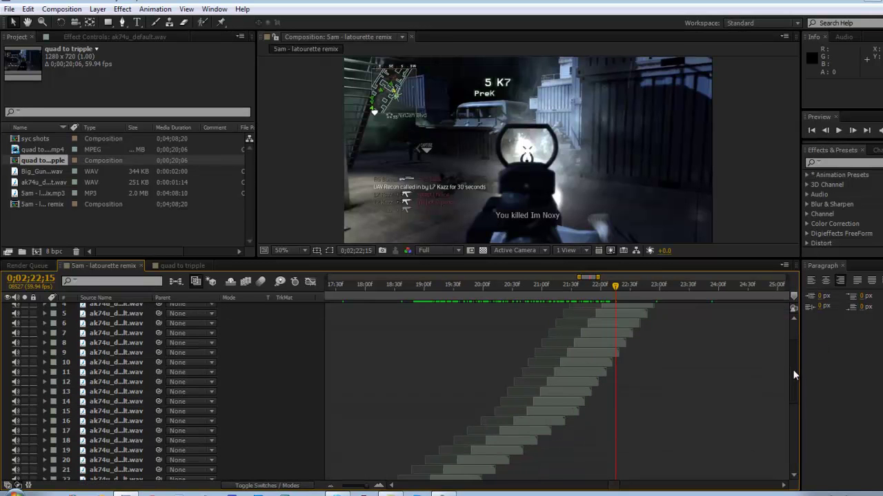
pyautogui.scroll(2, 796, 353)
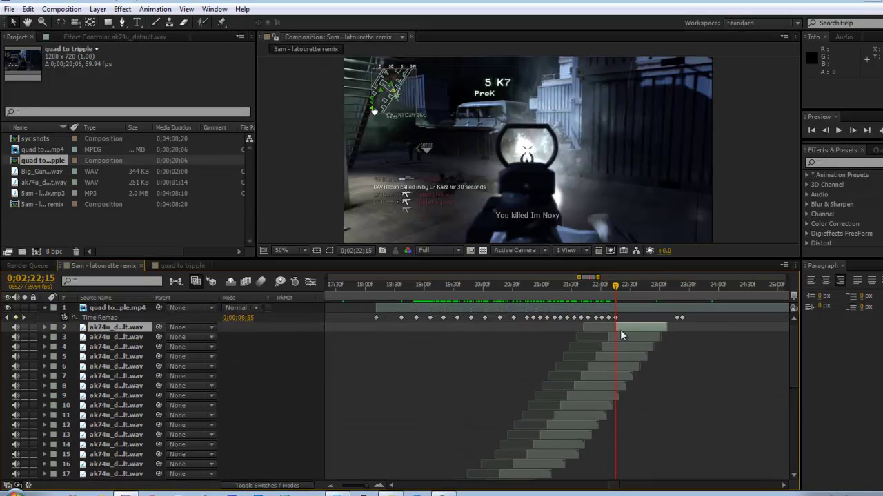
pyautogui.press('l')
pyautogui.press('l')
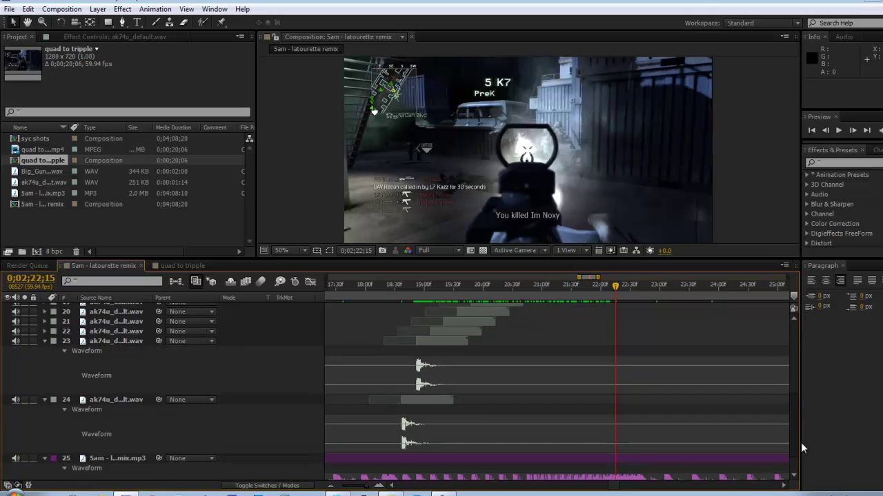
pyautogui.scroll(-2, 801, 442)
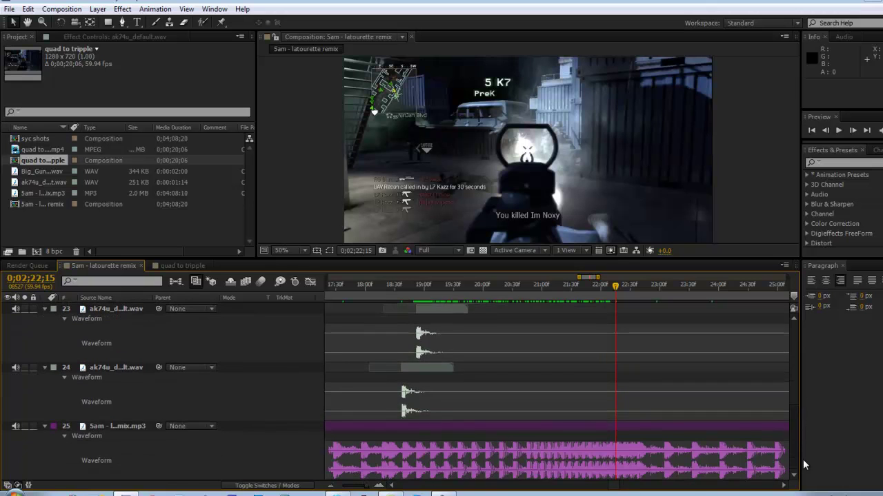
pyautogui.click(378, 485)
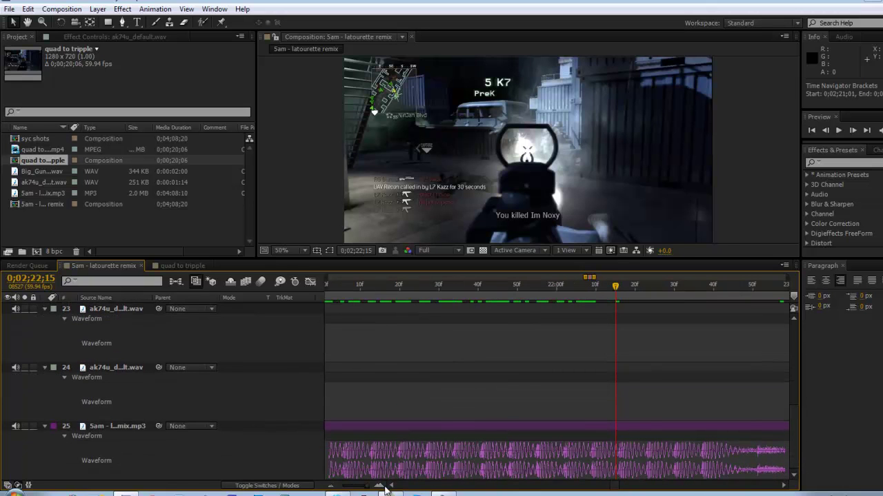
pyautogui.click(643, 290)
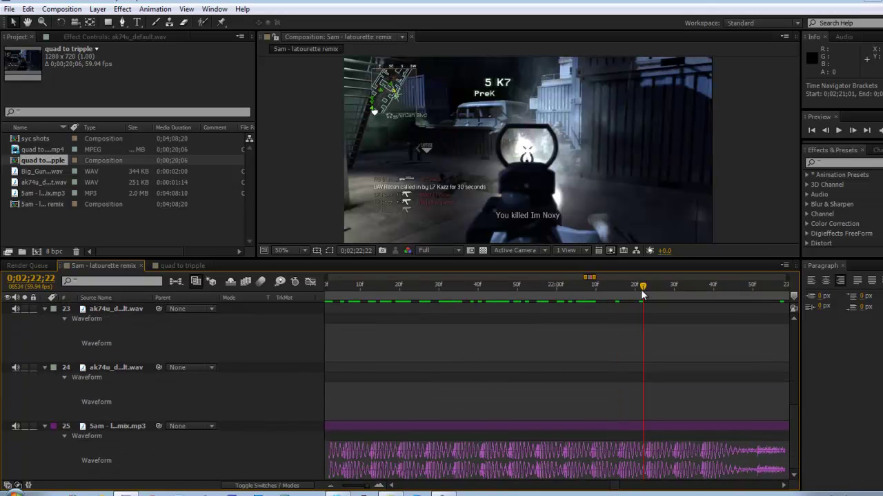
pyautogui.click(334, 487)
# Step: Move the next Time Remap keyframe to 0;02;22;22 and start the top ak74u gunshot layer there
pyautogui.moveTo(791, 440); pyautogui.dragTo(801, 338)
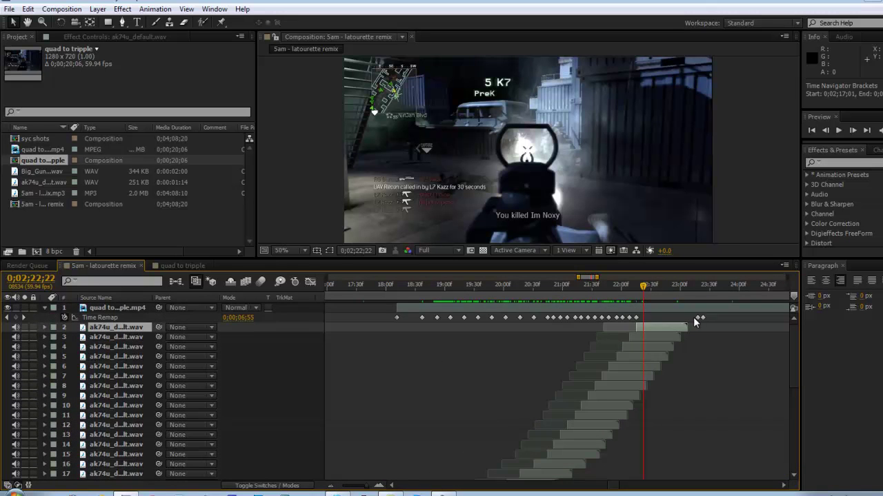
pyautogui.moveTo(698, 317); pyautogui.dragTo(641, 319)
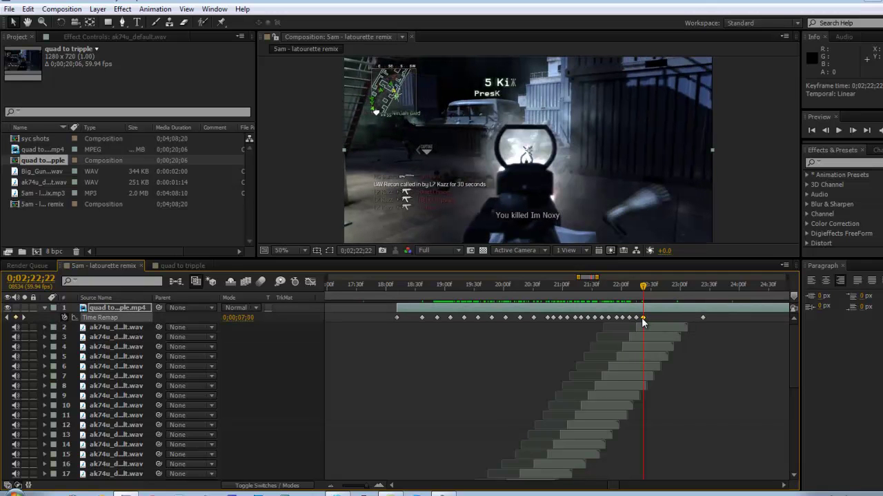
pyautogui.moveTo(647, 286); pyautogui.dragTo(644, 304)
pyautogui.click(7, 317)
pyautogui.click(644, 328)
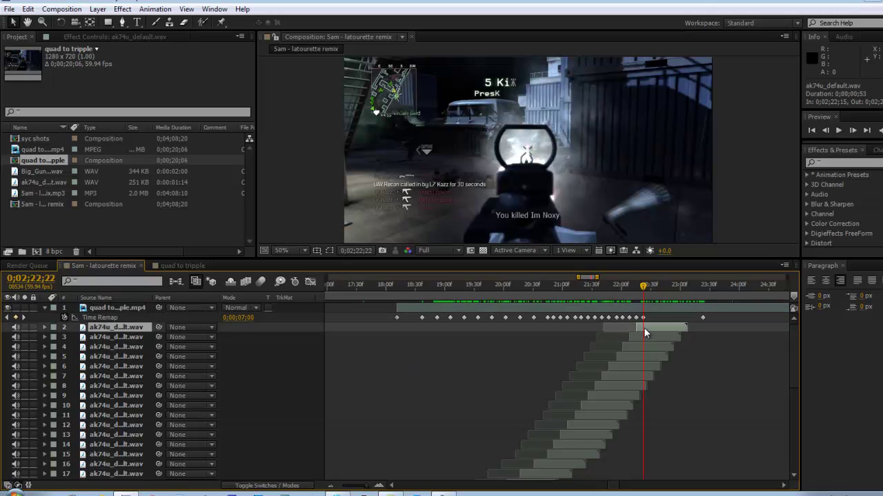
pyautogui.moveTo(644, 328); pyautogui.dragTo(651, 329)
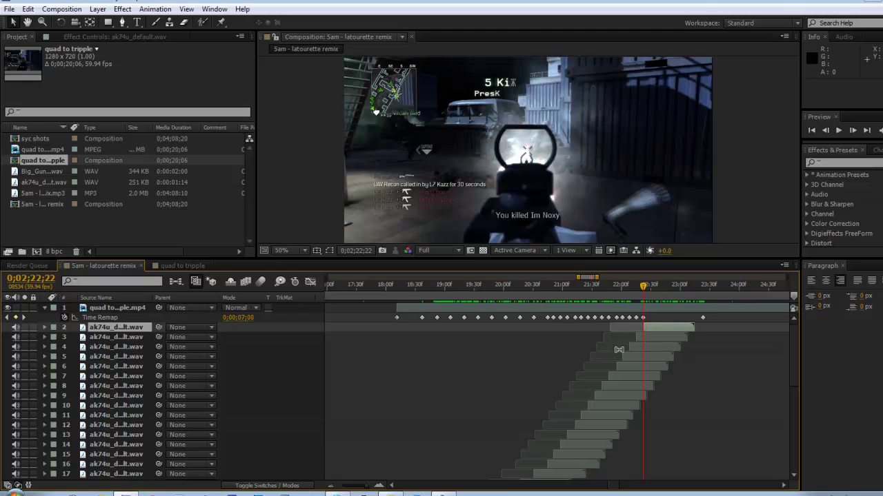
# Step: Show the waveforms, zoom to the next beat, and snap the Time Remap keyframe to 0;02;22;29
pyautogui.press('l')
pyautogui.press('l')
pyautogui.moveTo(792, 380); pyautogui.dragTo(793, 450)
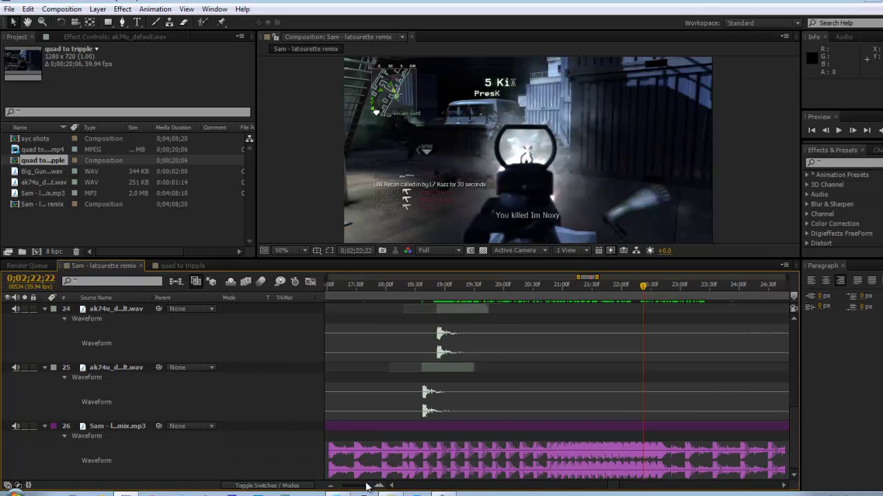
pyautogui.moveTo(378, 487); pyautogui.dragTo(381, 488)
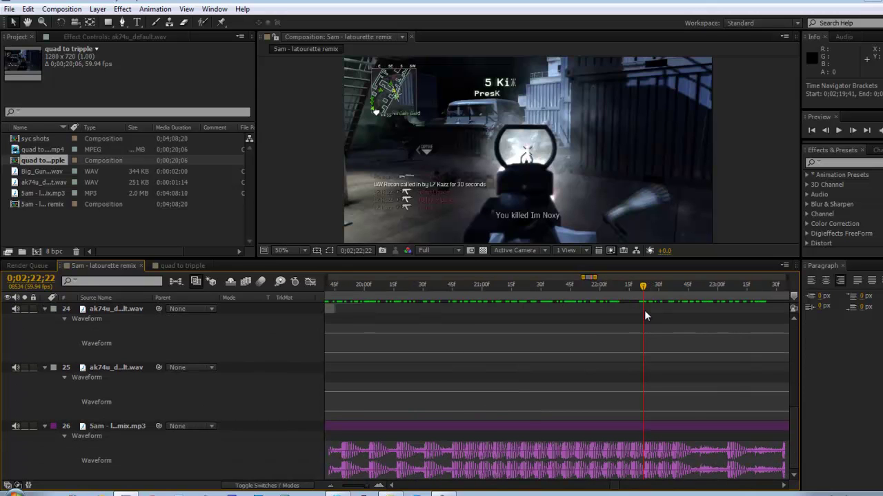
pyautogui.moveTo(645, 286); pyautogui.dragTo(657, 288)
pyautogui.moveTo(791, 432); pyautogui.dragTo(773, 278)
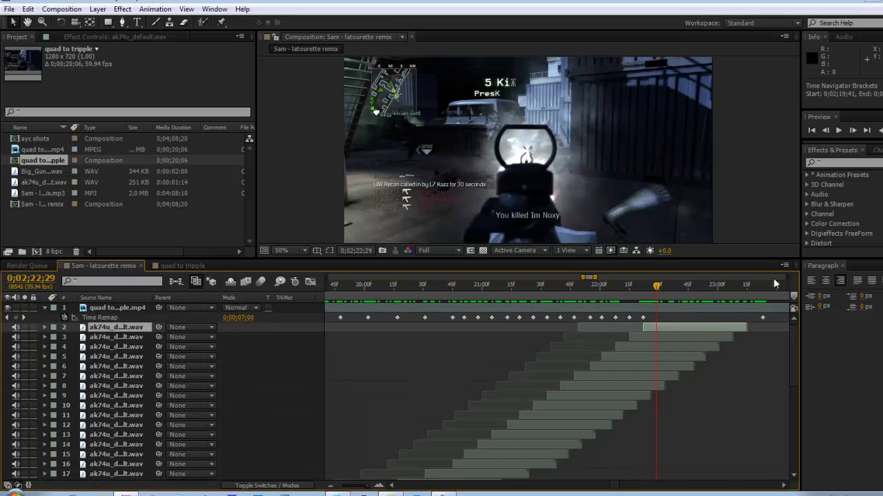
pyautogui.moveTo(764, 318); pyautogui.dragTo(657, 326)
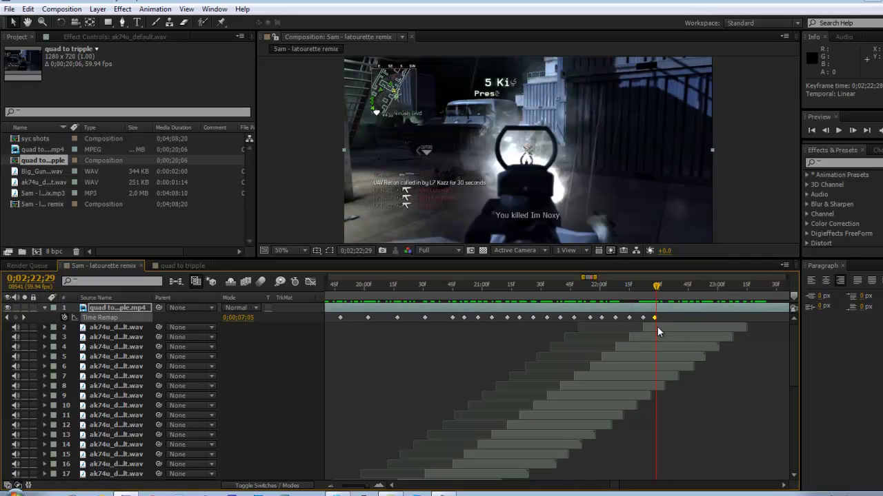
# Step: Start the newest ak74u layer at 0;02;22;29 with [ and hide Time Remap
pyautogui.click(657, 325)
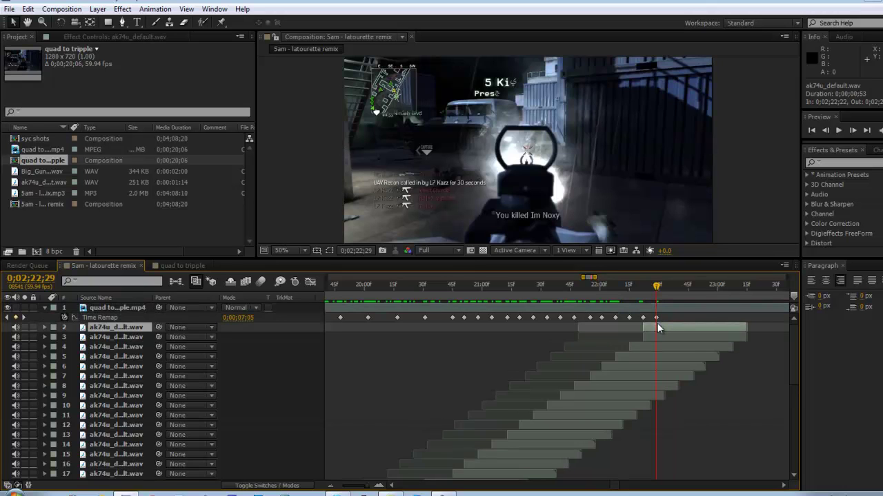
pyautogui.press('[')
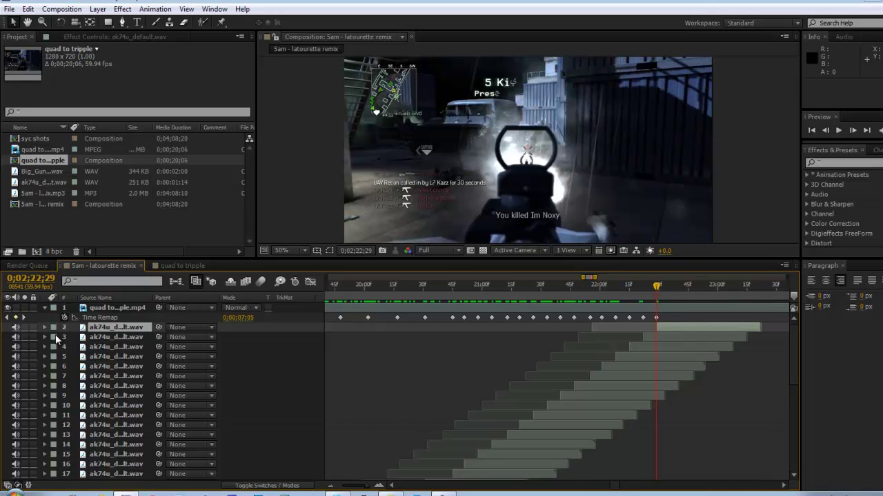
pyautogui.click(46, 308)
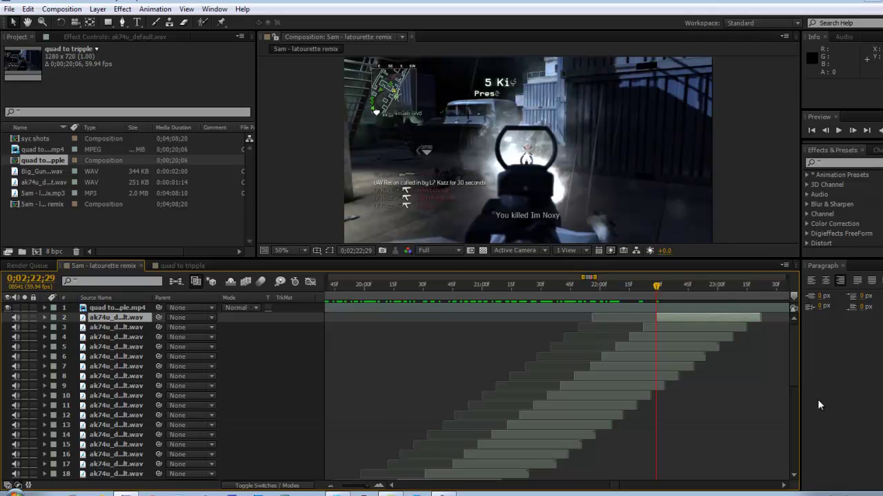
# Step: Shift-select all 25 ak74u gunshot layers and open the Layer menu for Pre-compose
pyautogui.click(796, 364)
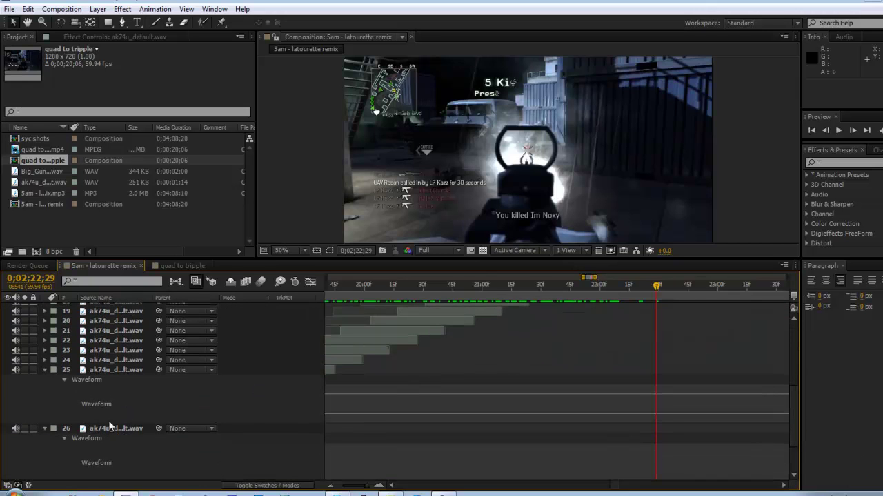
pyautogui.click(791, 441)
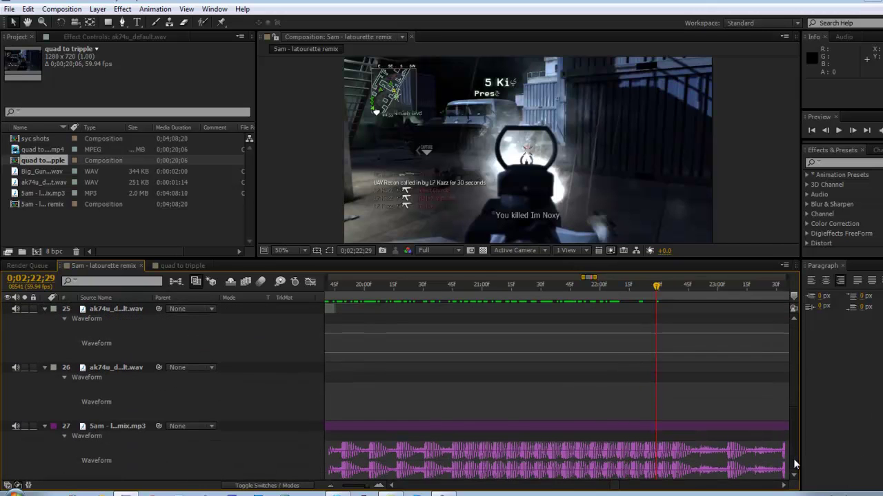
pyautogui.keyDown('shift'); pyautogui.click(81, 371); pyautogui.keyUp('shift')
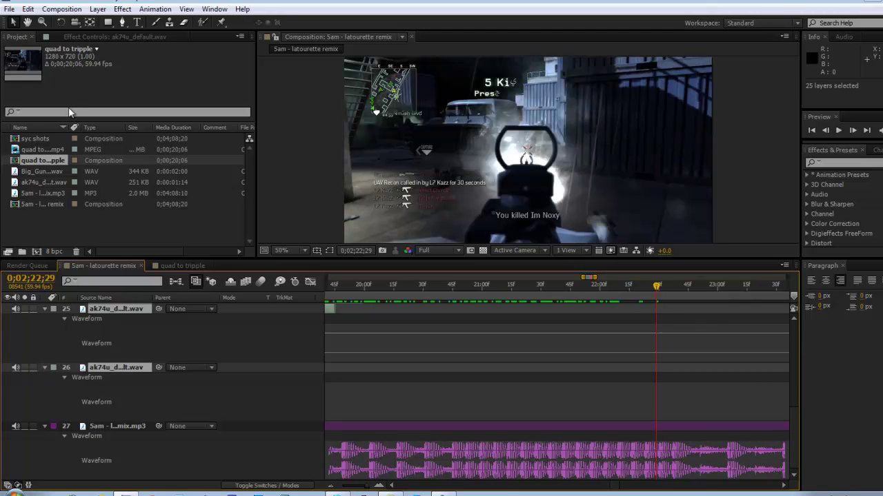
pyautogui.click(97, 8)
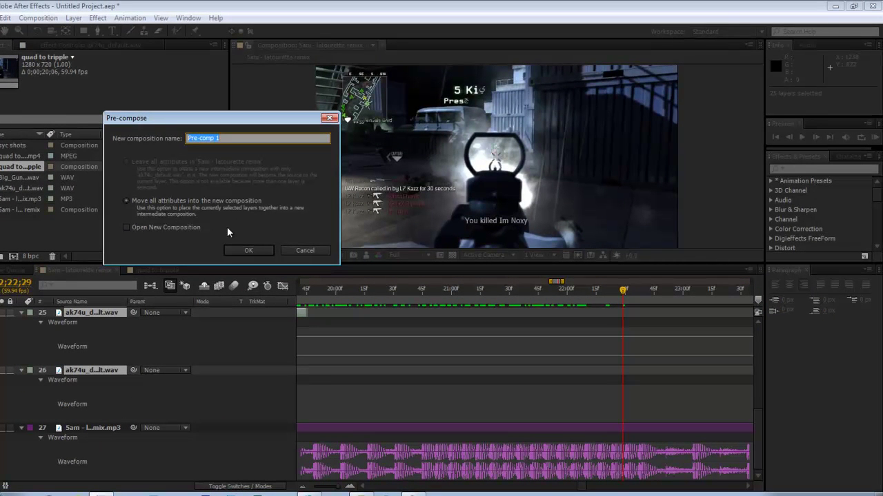
# Step: Pre-compose the gunshot layers as 'ak sync', then jump the playhead to 0;02;20;45
pyautogui.write('ak sync')
pyautogui.press('Return')
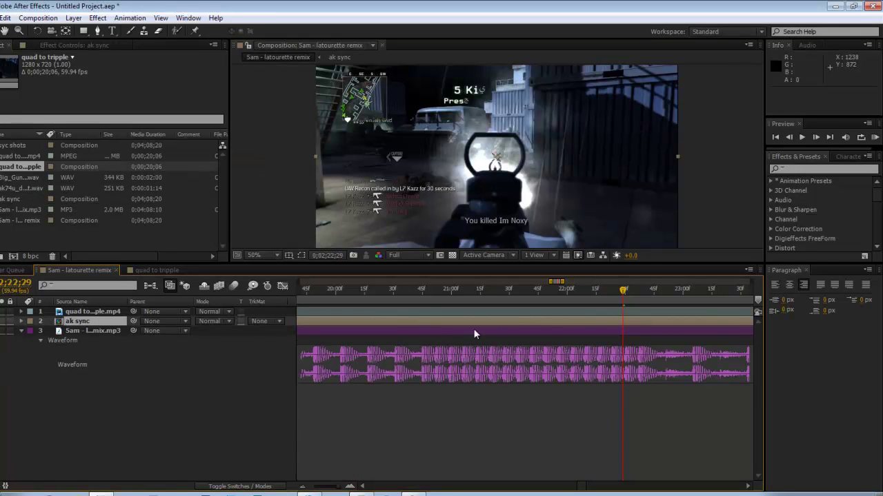
pyautogui.click(423, 303)
# Step: Show the ak sync waveform, zoom the timeline out, scrub through, and enlarge the composition viewer
pyautogui.click(418, 324)
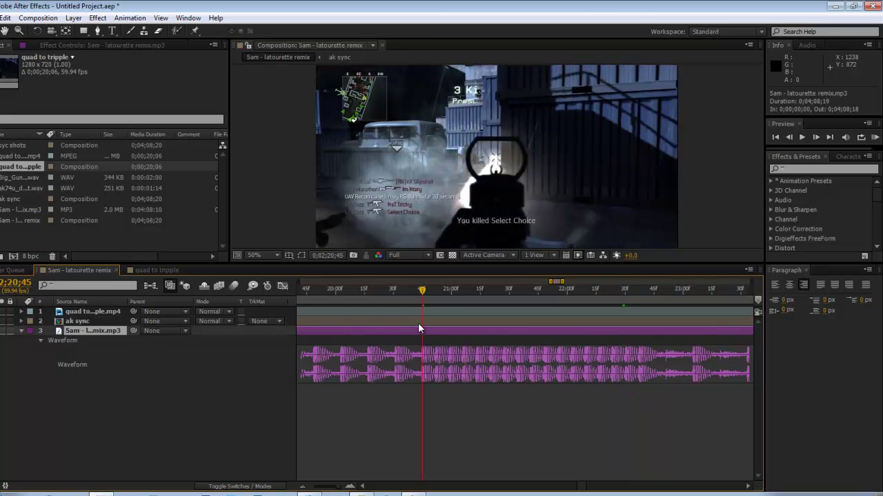
pyautogui.press('l')
pyautogui.press('l')
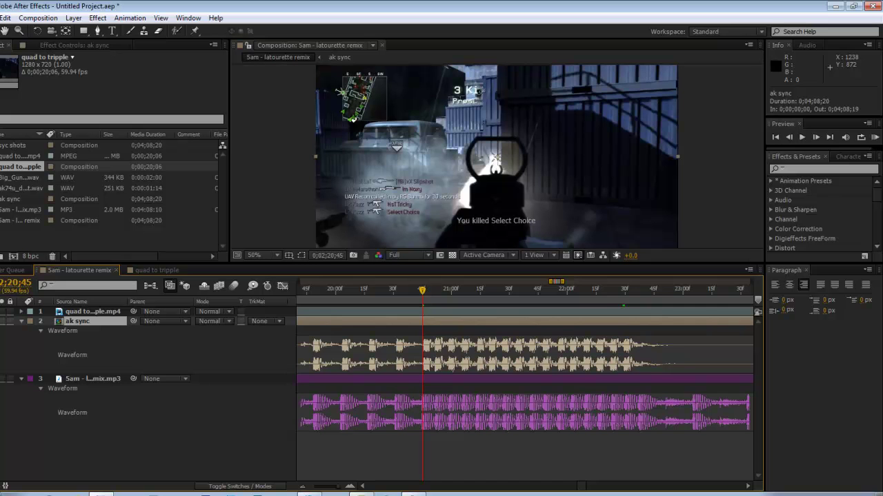
pyautogui.click(306, 486)
pyautogui.click(306, 486)
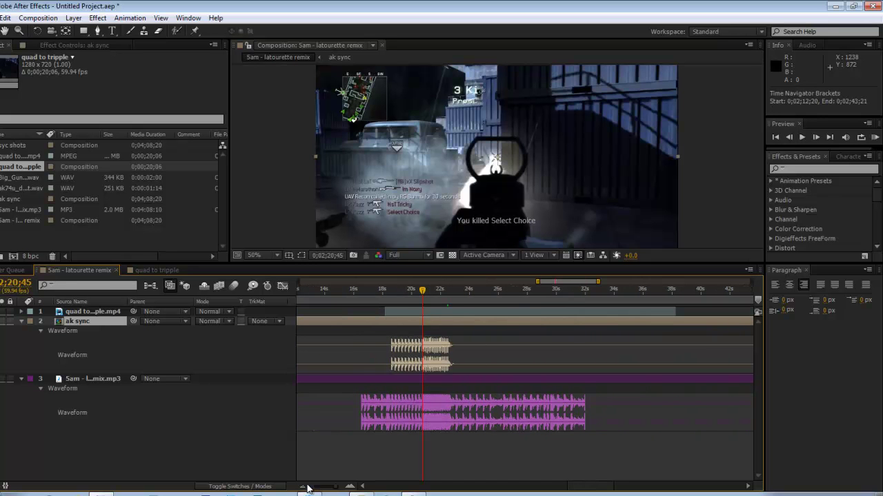
pyautogui.moveTo(388, 301)
pyautogui.mouseDown()
pyautogui.moveTo(395, 293)
pyautogui.moveTo(450, 301)
pyautogui.moveTo(384, 315)
pyautogui.moveTo(389, 308)
pyautogui.mouseUp()
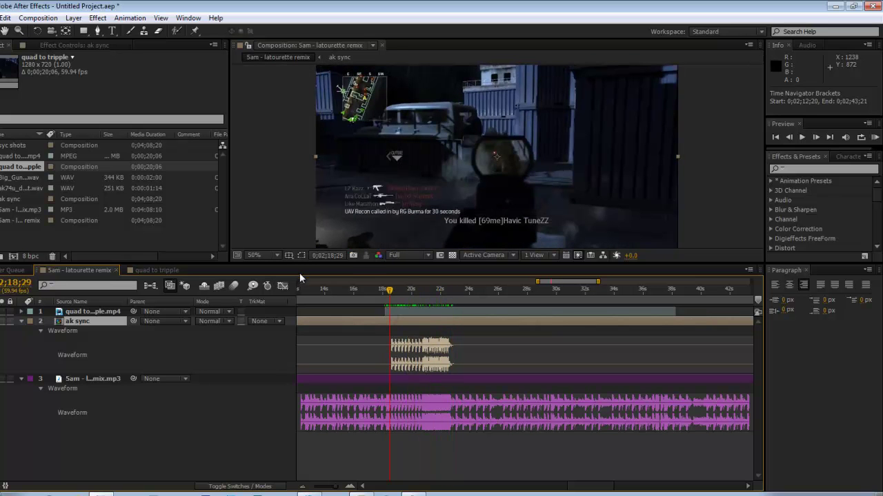
pyautogui.moveTo(359, 267); pyautogui.dragTo(359, 307)
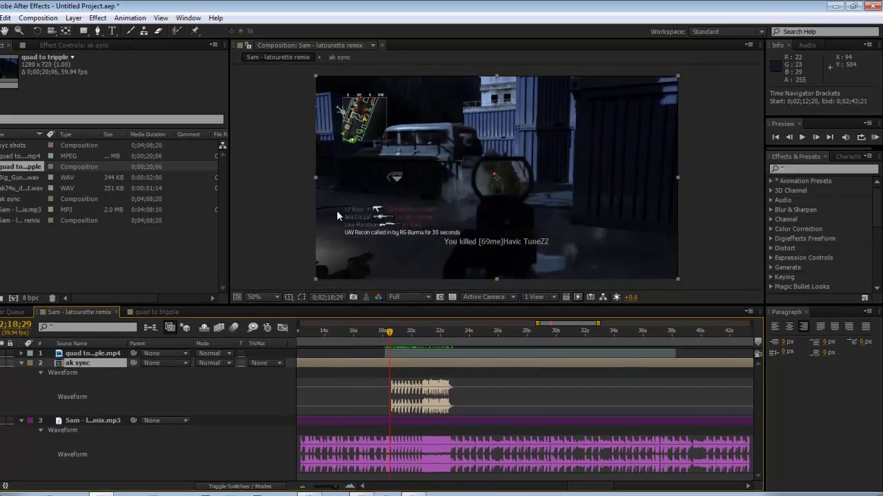
# Step: Apply Curves to the quad to tripple clip and raise the curve to brighten the footage
pyautogui.click(105, 355)
pyautogui.click(97, 18)
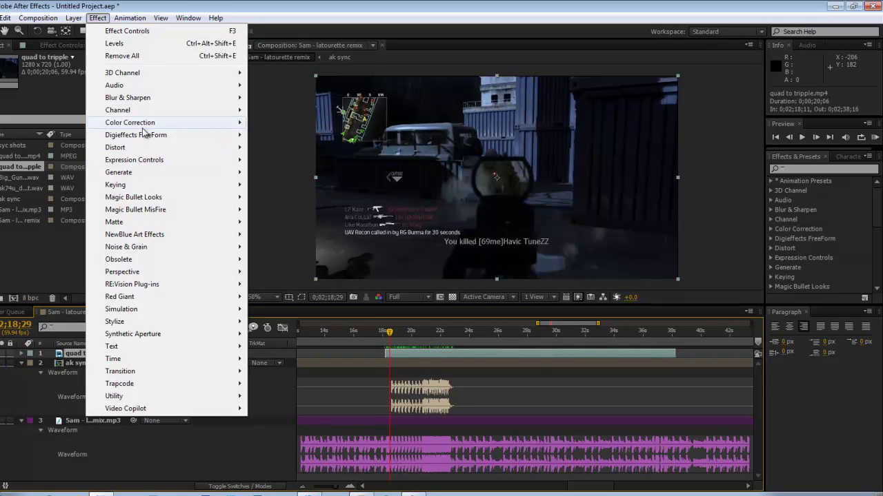
pyautogui.moveTo(142, 124)
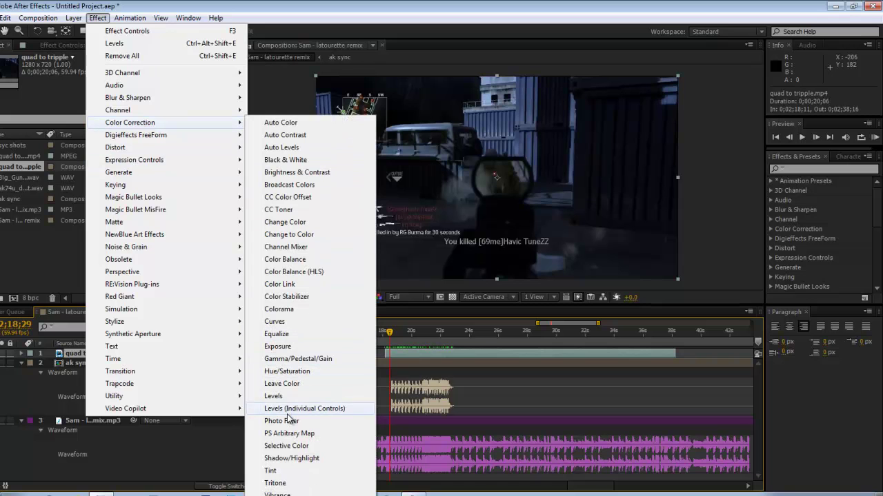
pyautogui.click(310, 327)
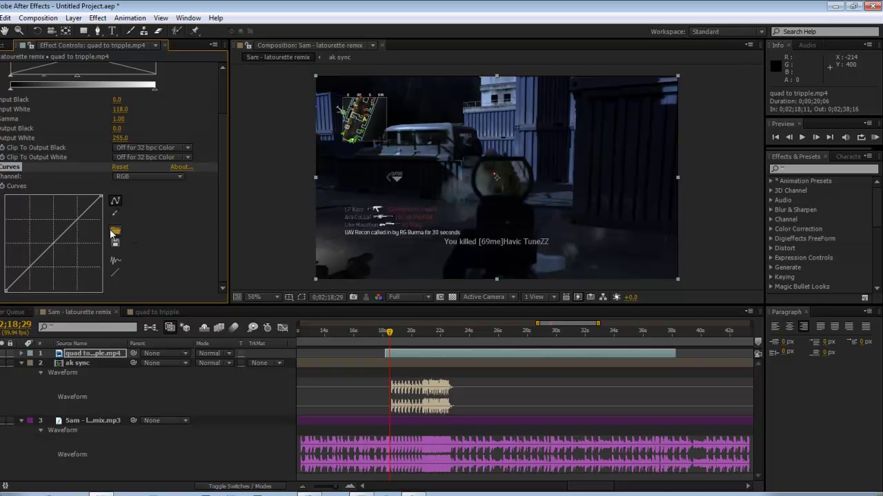
pyautogui.moveTo(80, 218); pyautogui.dragTo(74, 205)
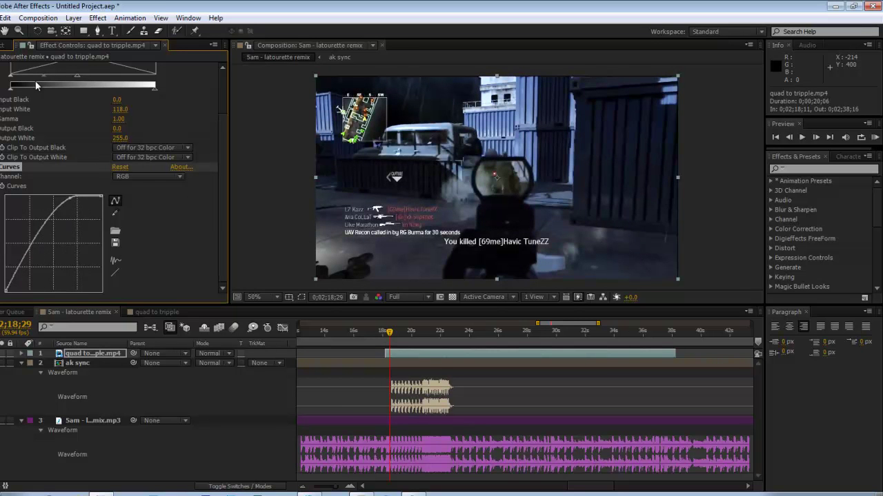
pyautogui.scroll(3, 221, 165)
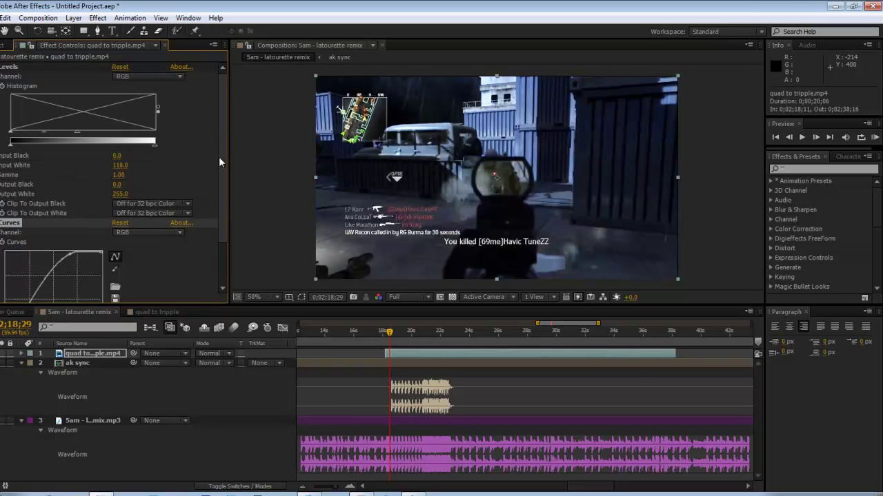
pyautogui.click(385, 332)
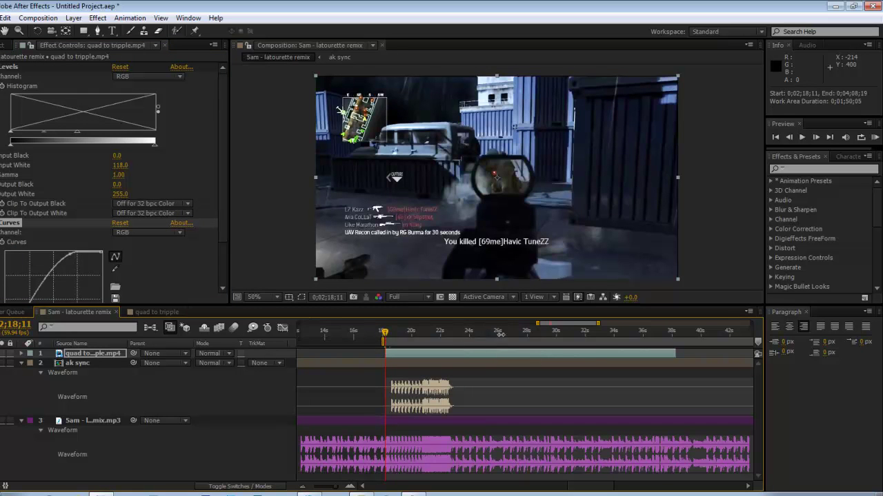
# Step: End the work area at 0;02;23;25 with N and RAM Preview the montage
pyautogui.click(454, 340)
pyautogui.moveTo(454, 342); pyautogui.dragTo(462, 345)
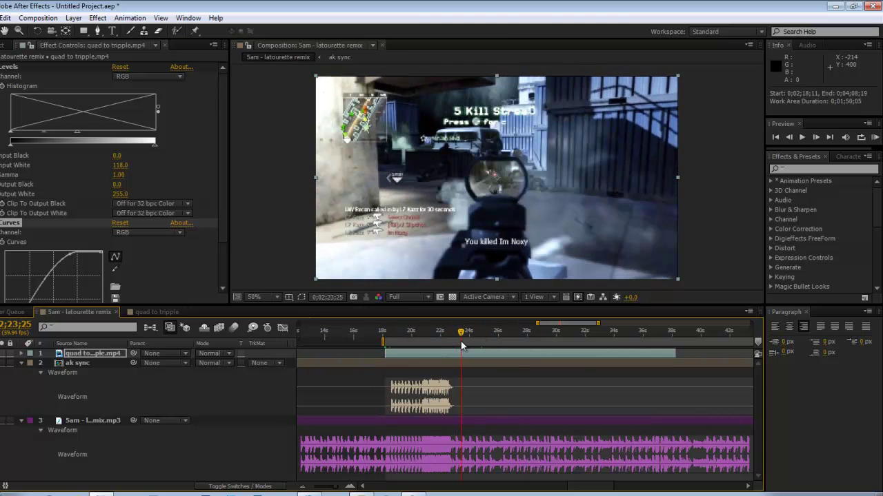
pyautogui.press('n')
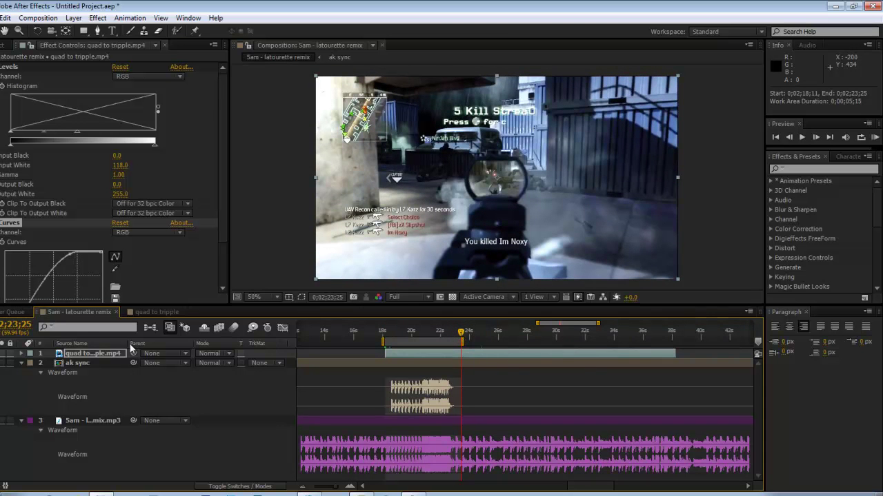
pyautogui.click(876, 137)
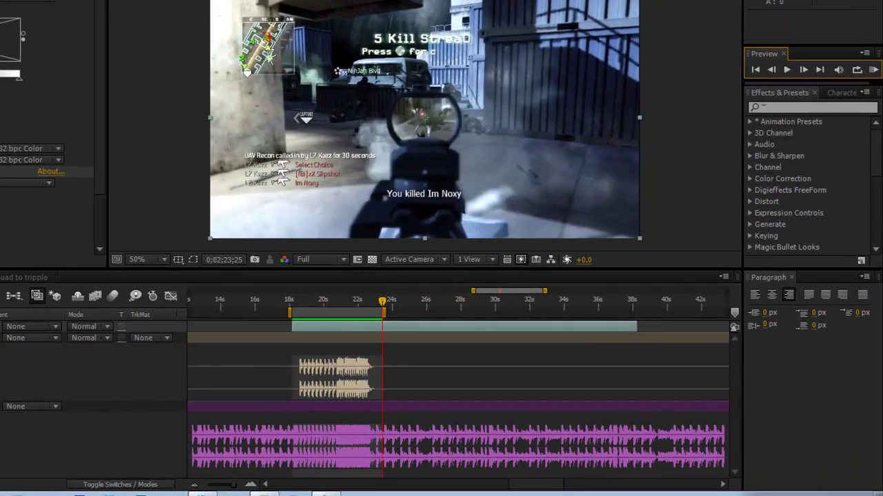
# Step: Set the ak sync layer's Audio Levels to -5 dB
pyautogui.click(455, 338)
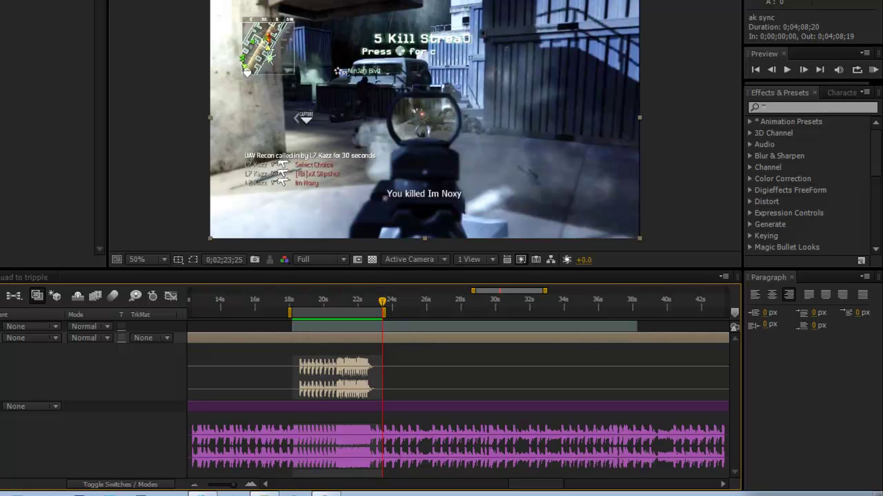
pyautogui.press('l')
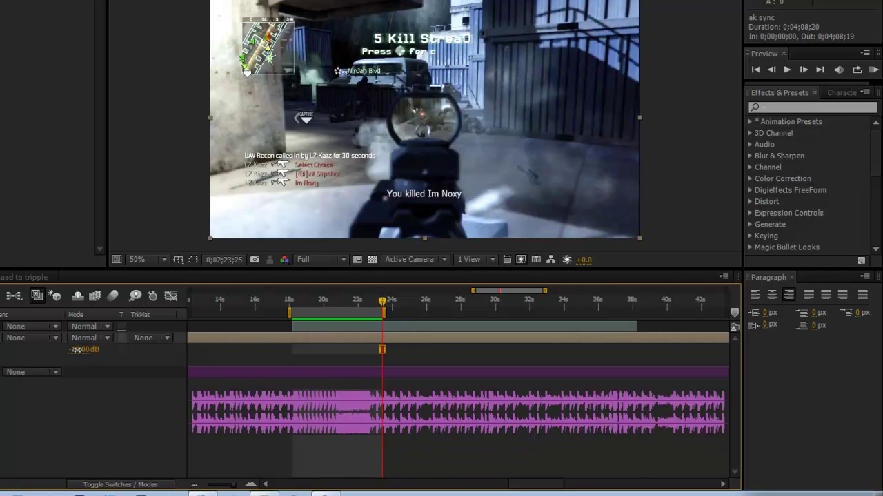
pyautogui.click(81, 350)
pyautogui.write('-10')
pyautogui.press('Return')
pyautogui.write('-5')
pyautogui.press('Return')
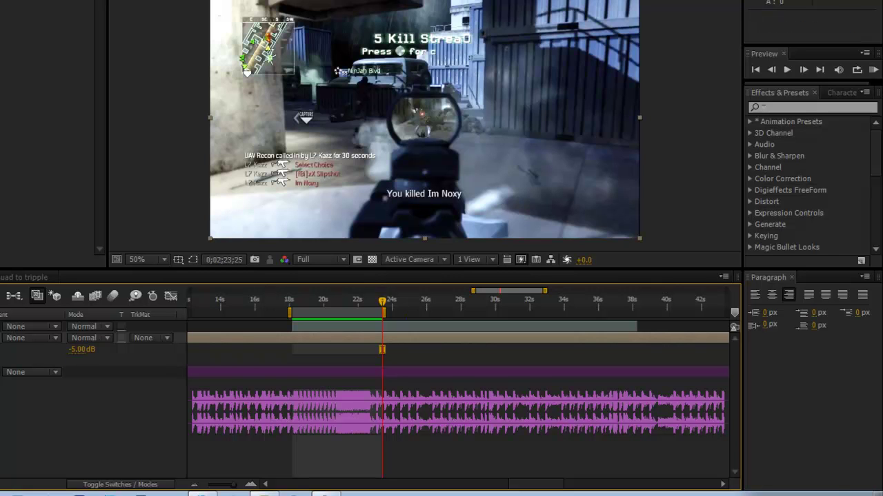
# Step: Turn the Windows system volume down slightly
pyautogui.click(828, 491)
pyautogui.click(819, 393)
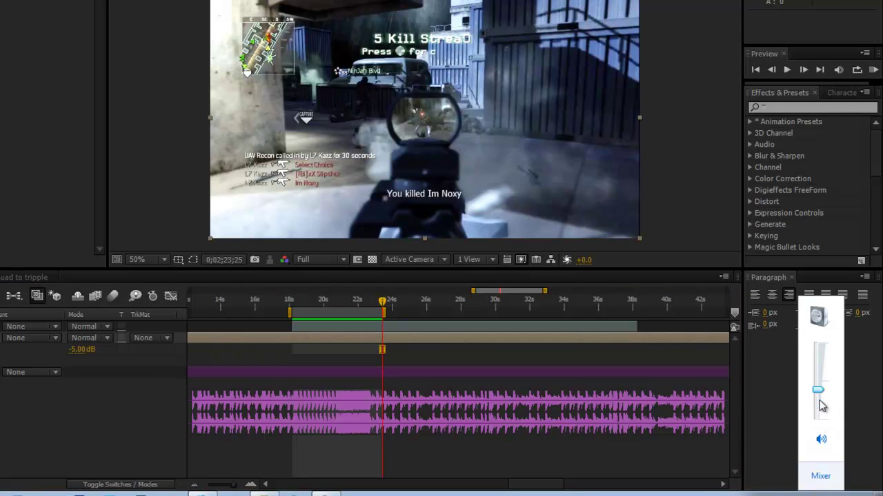
pyautogui.moveTo(822, 403); pyautogui.dragTo(818, 398)
# Step: RAM Preview the work area from about 17.5 seconds, stop it, and zoom the timeline in
pyautogui.click(304, 314)
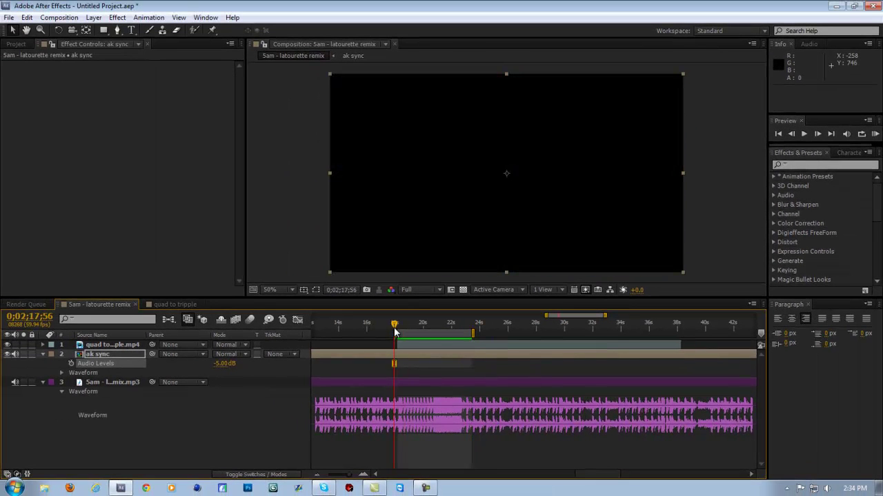
pyautogui.press('space')
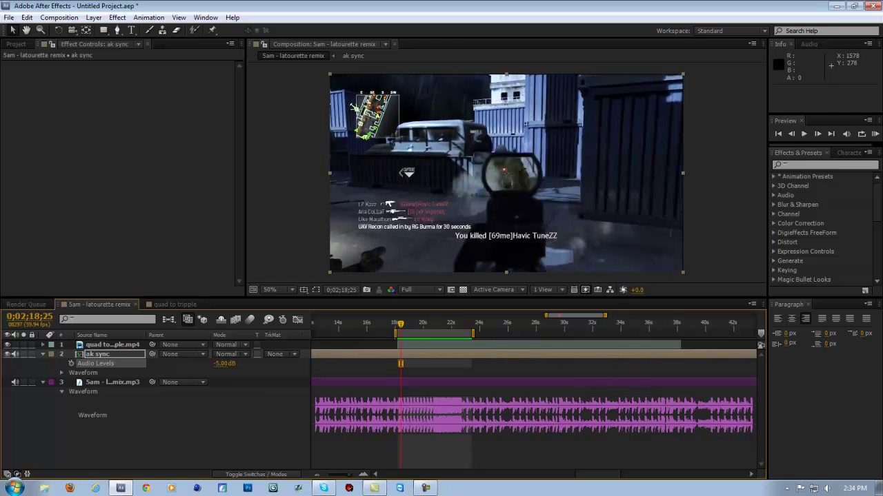
pyautogui.click(874, 134)
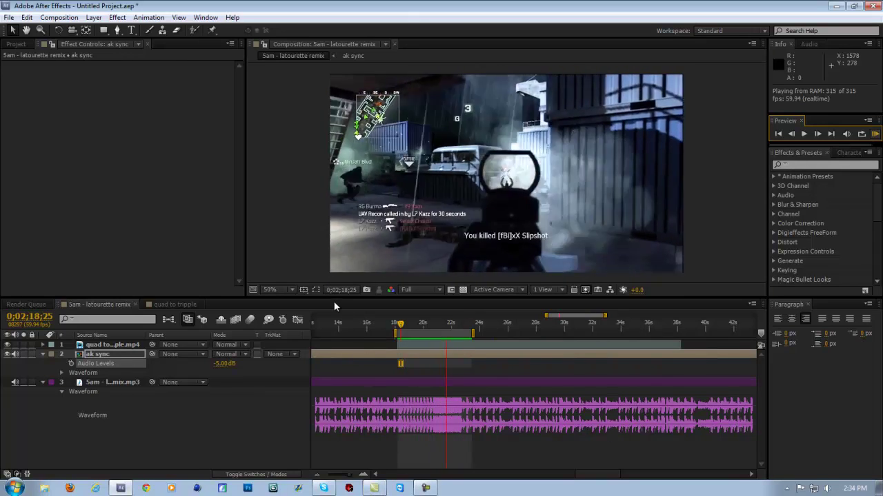
pyautogui.click(330, 230)
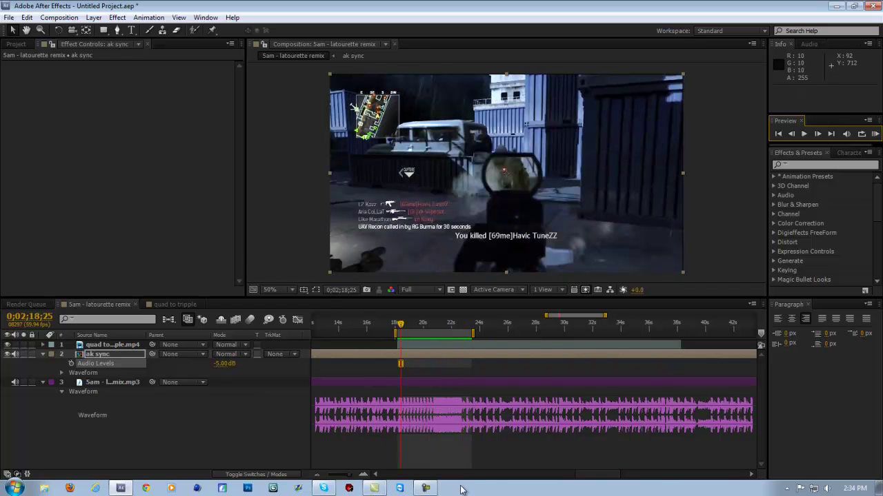
pyautogui.click(426, 488)
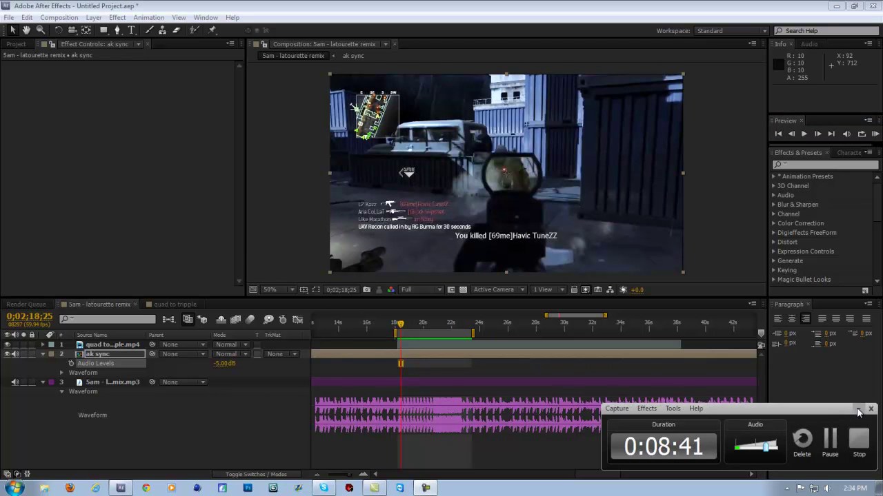
pyautogui.click(858, 408)
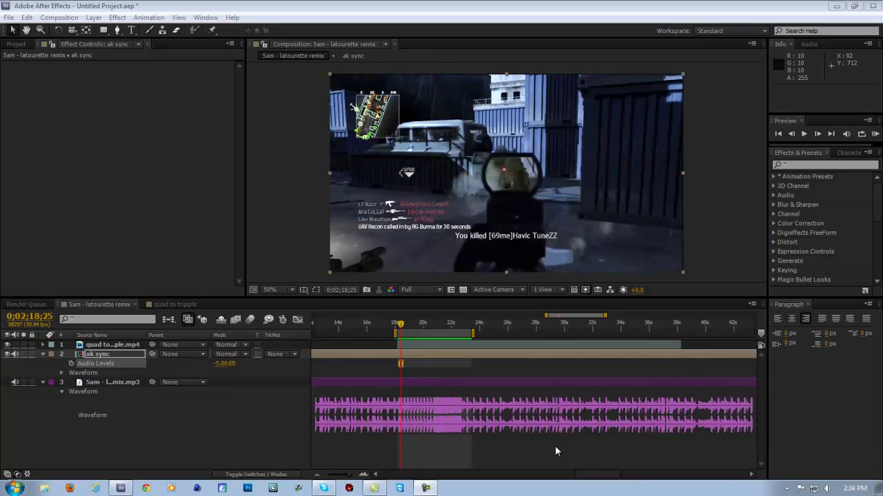
pyautogui.click(362, 475)
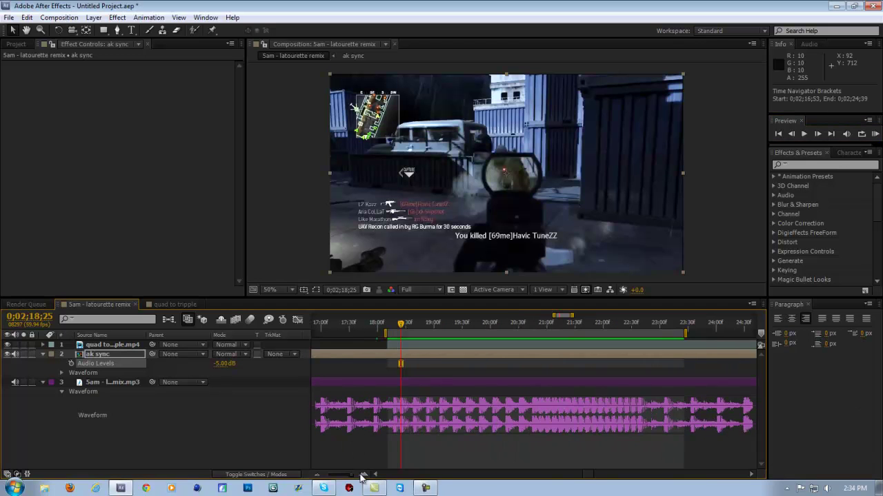
# Step: In the quad to tripple comp, step frame by frame through 0;00;06;18–0;00;06;30
pyautogui.click(173, 304)
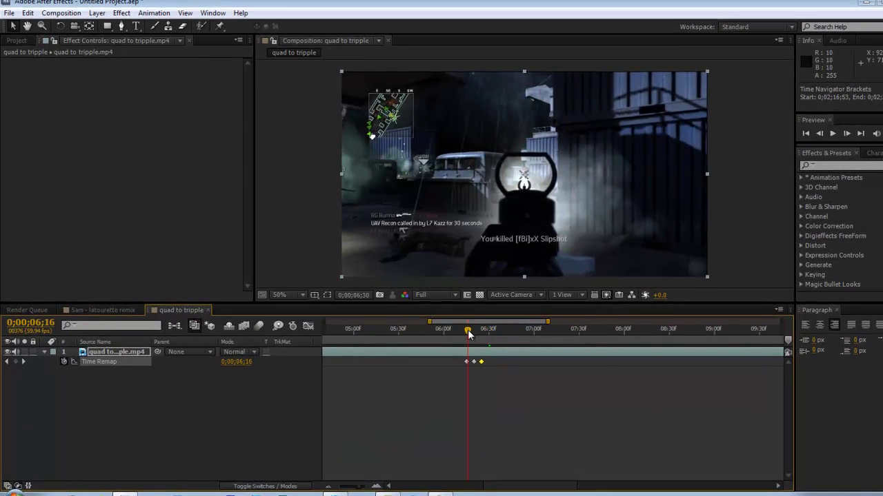
pyautogui.moveTo(476, 336); pyautogui.dragTo(482, 336)
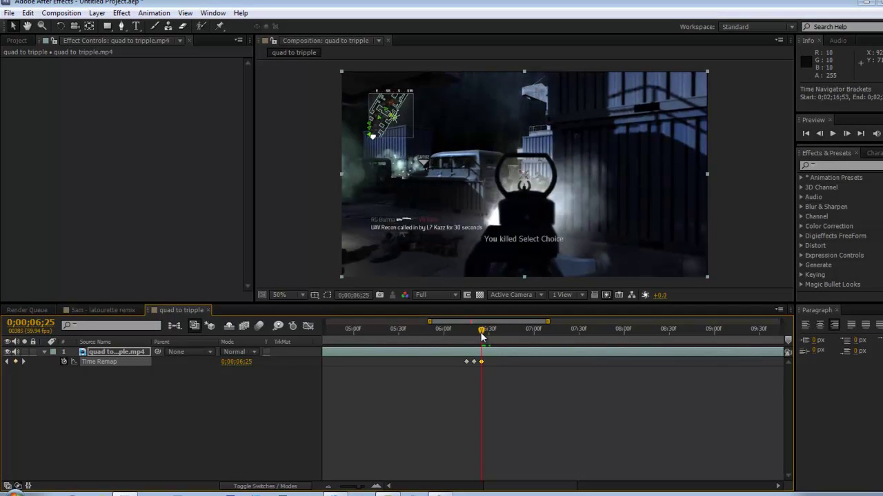
pyautogui.click(847, 133)
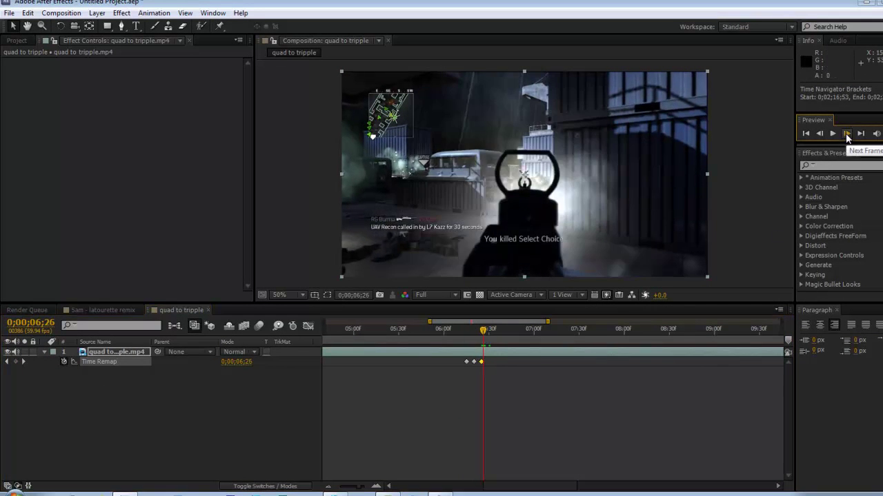
pyautogui.click(846, 133)
pyautogui.click(847, 133)
pyautogui.click(846, 133)
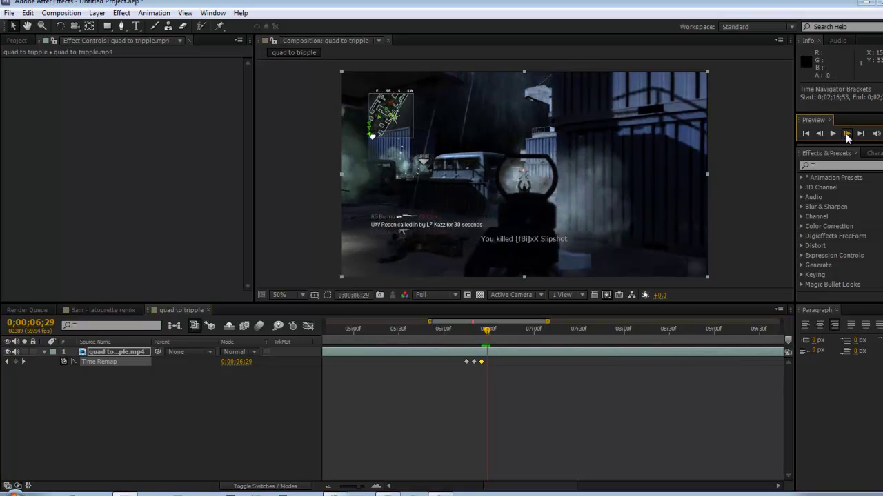
pyautogui.click(846, 133)
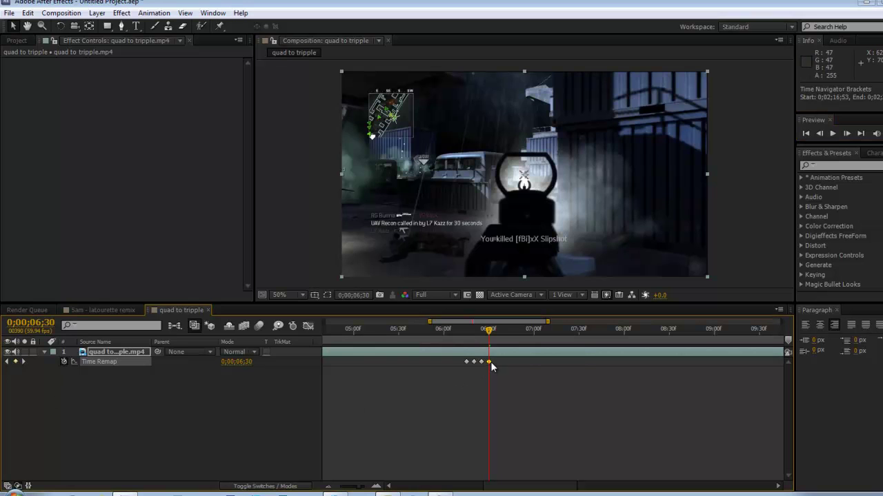
pyautogui.click(470, 329)
pyautogui.moveTo(470, 329)
pyautogui.mouseDown()
pyautogui.moveTo(489, 331)
pyautogui.moveTo(471, 329)
pyautogui.mouseUp()
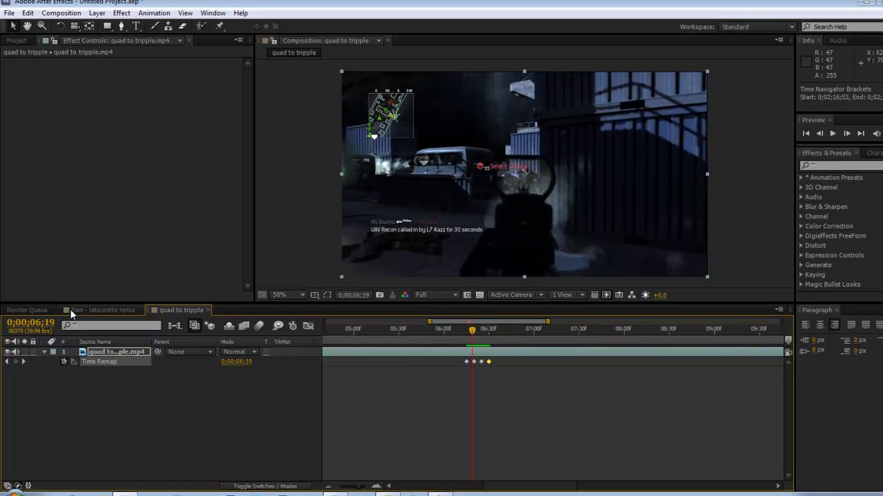
# Step: Return to the Sam - latourette remix comp, scrub to 0;02;21;36, and show the desktop
pyautogui.click(90, 310)
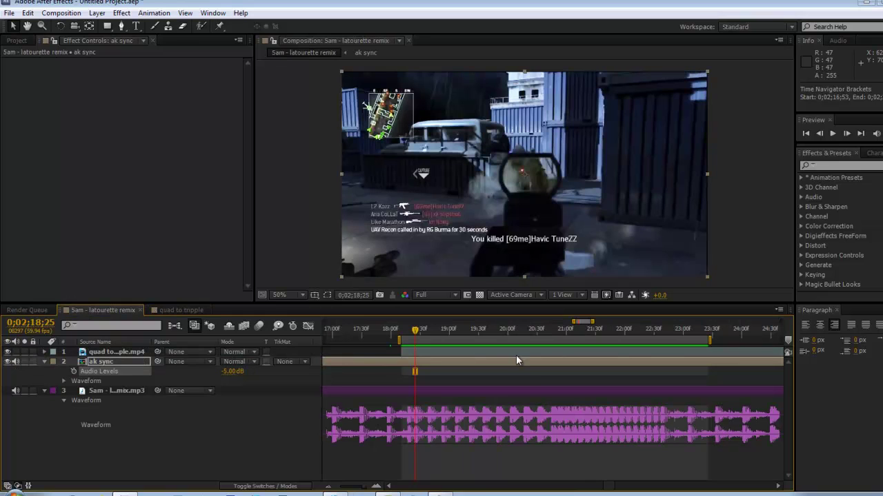
pyautogui.click(441, 392)
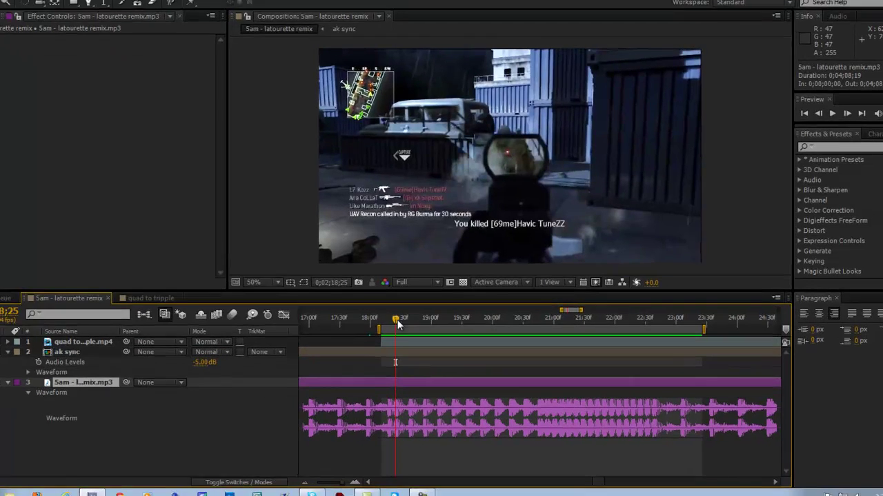
pyautogui.moveTo(397, 321); pyautogui.dragTo(592, 338)
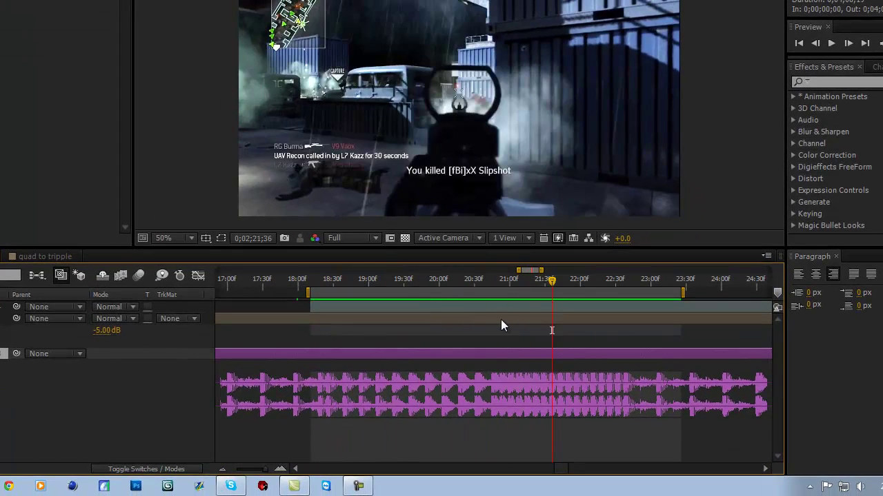
pyautogui.press('super+d')
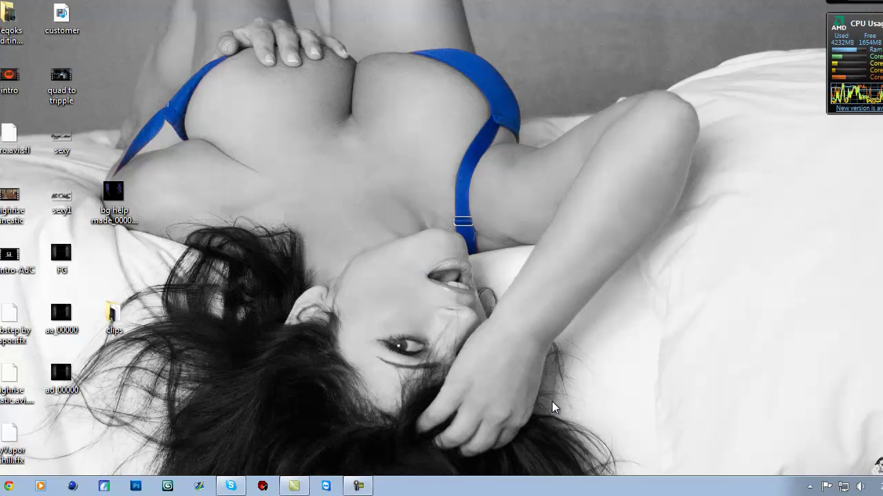